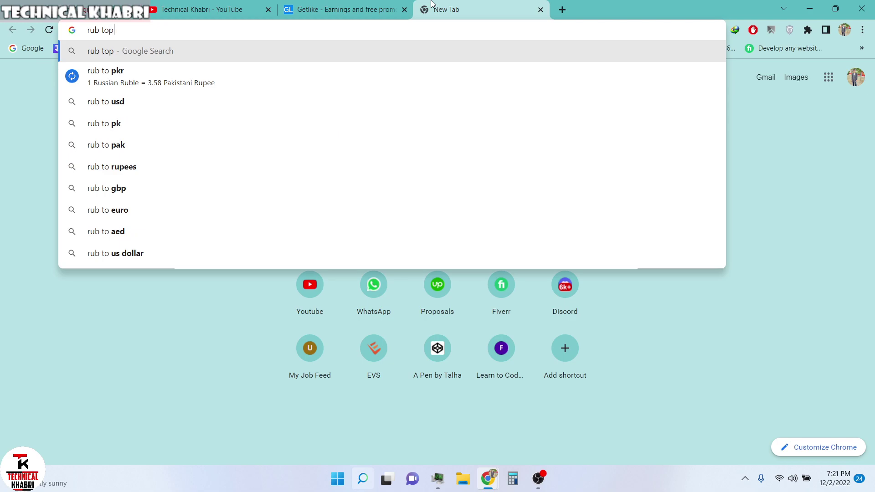
# - Look up the ruble-to-rupee rate (3.58), convert 100 rubles to 357.92 rupees, then close the tab
pyautogui.press('Return')
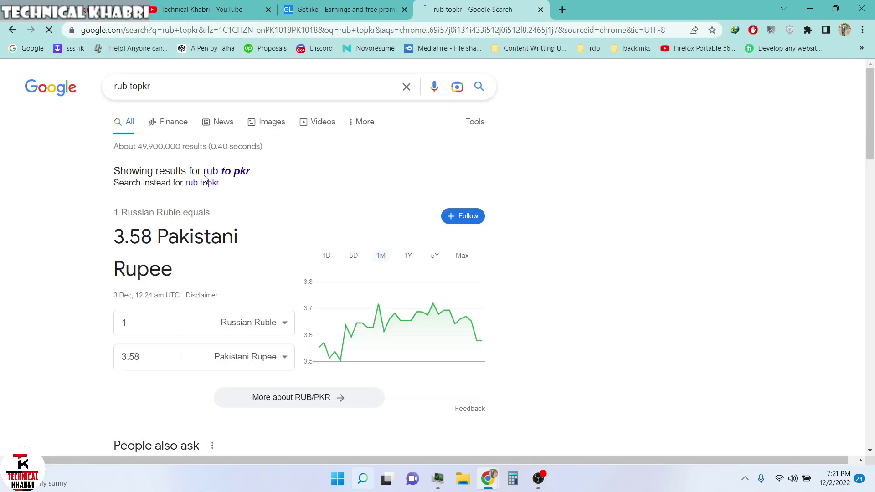
pyautogui.moveTo(109, 238); pyautogui.dragTo(150, 240)
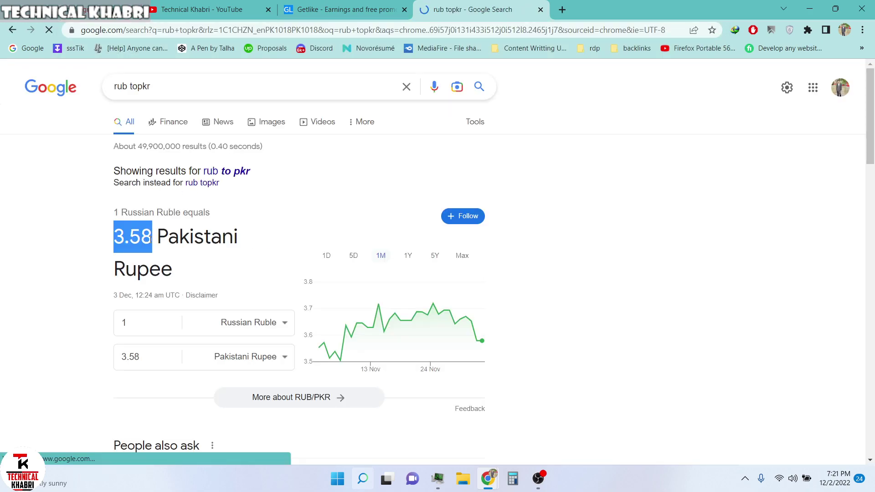
pyautogui.click(112, 92)
pyautogui.write('100')
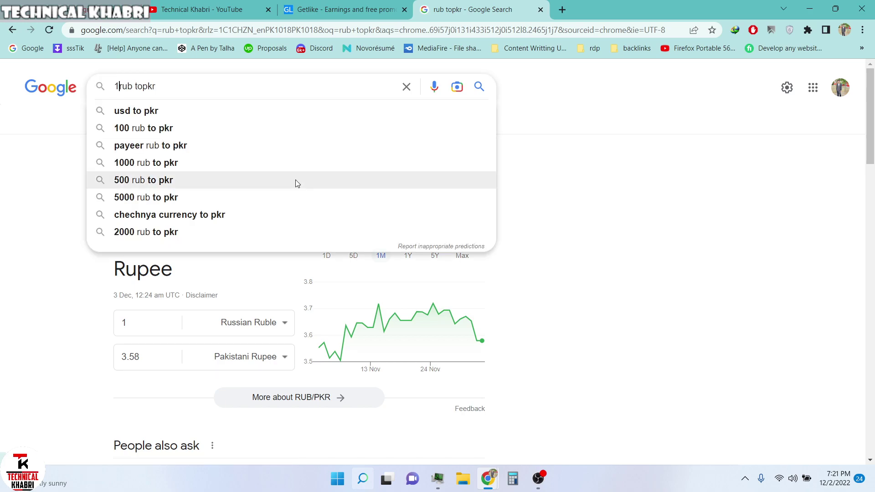
pyautogui.press('Return')
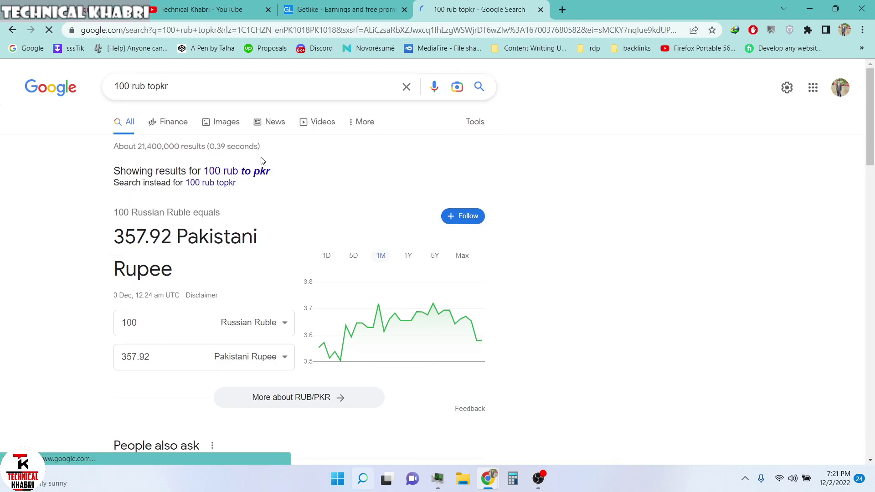
pyautogui.moveTo(116, 242); pyautogui.dragTo(207, 244)
pyautogui.click(207, 244)
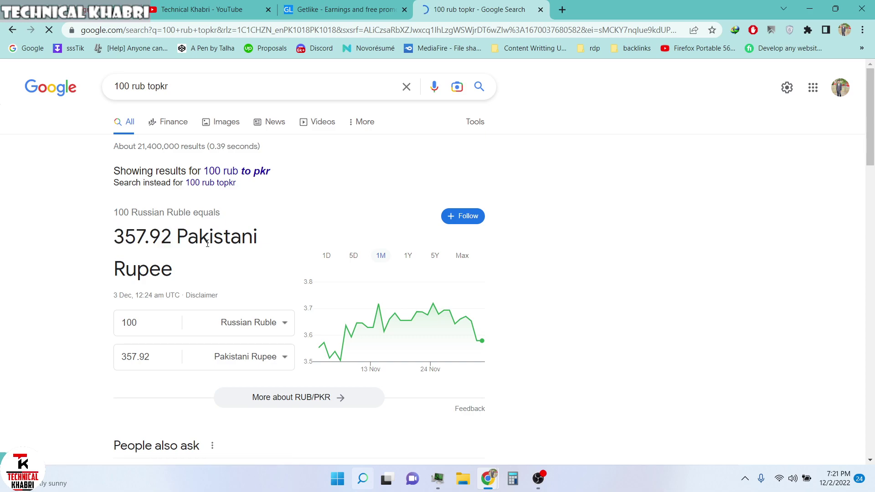
pyautogui.hotkey('ctrl', 'w')
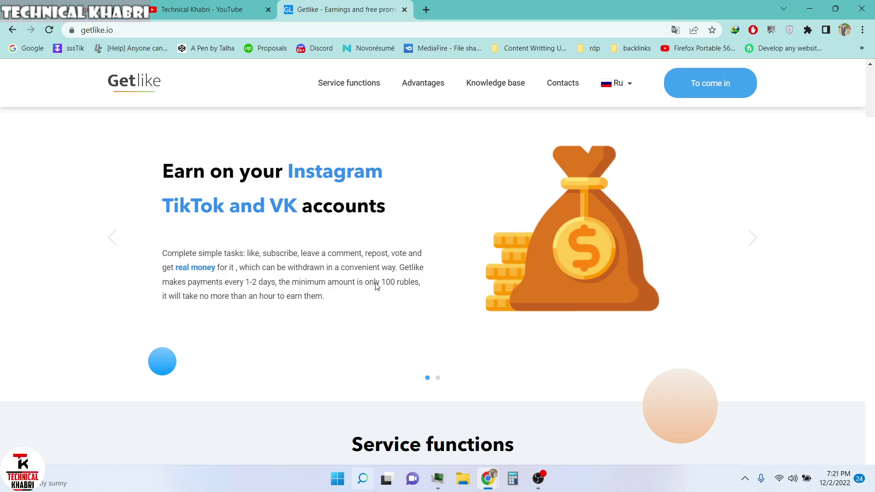
pyautogui.scroll(-6, 376, 285)
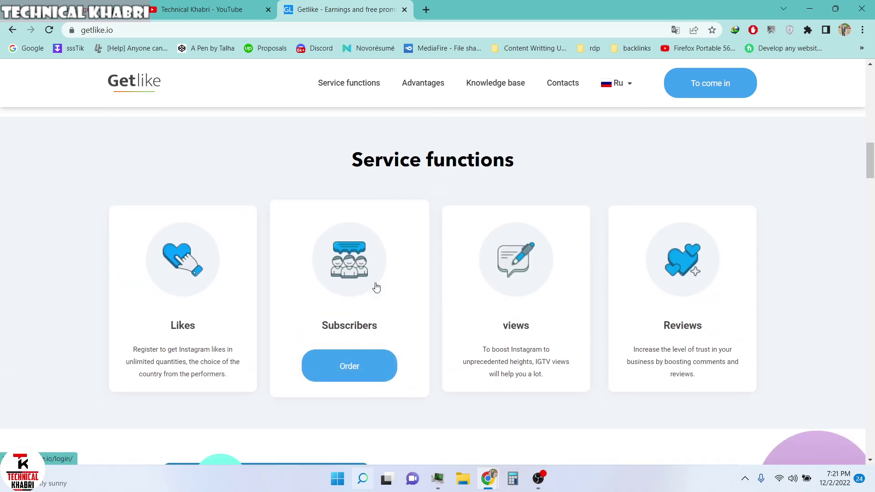
pyautogui.scroll(5, 377, 287)
pyautogui.scroll(4, 350, 241)
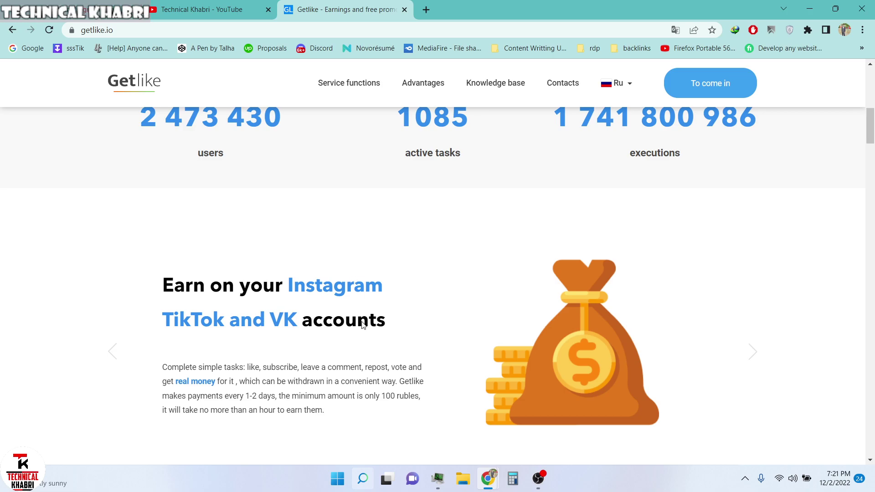
pyautogui.scroll(-5, 366, 341)
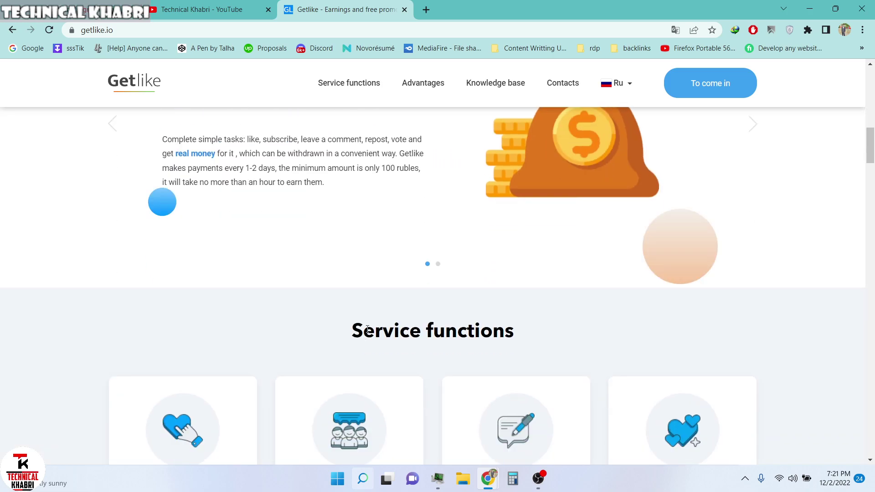
pyautogui.scroll(-3, 366, 336)
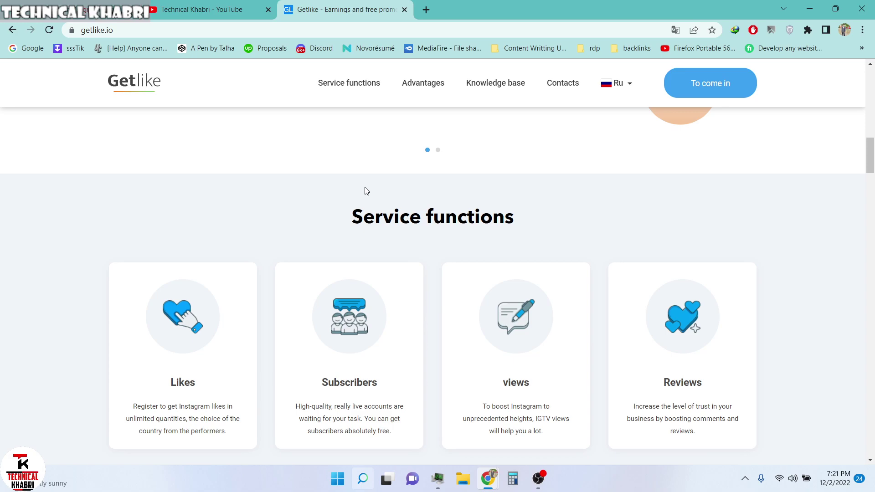
pyautogui.scroll(-1, 367, 190)
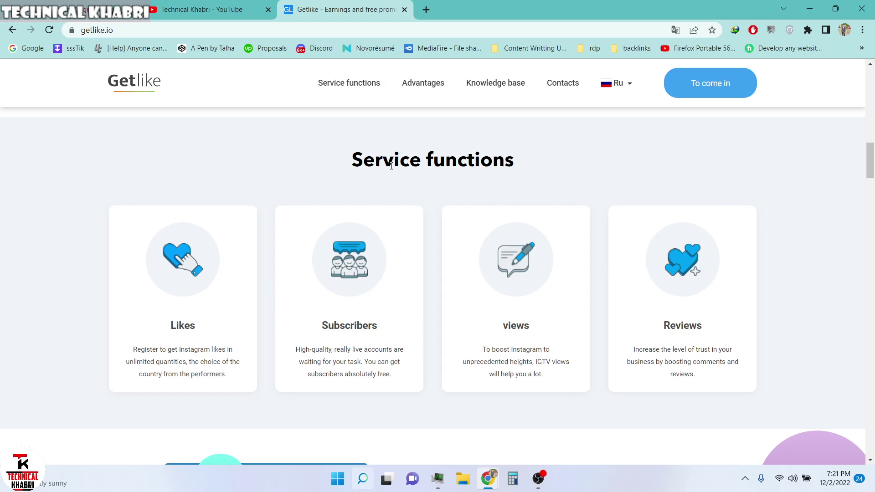
pyautogui.scroll(-14, 391, 166)
pyautogui.scroll(6, 395, 232)
pyautogui.scroll(10, 396, 236)
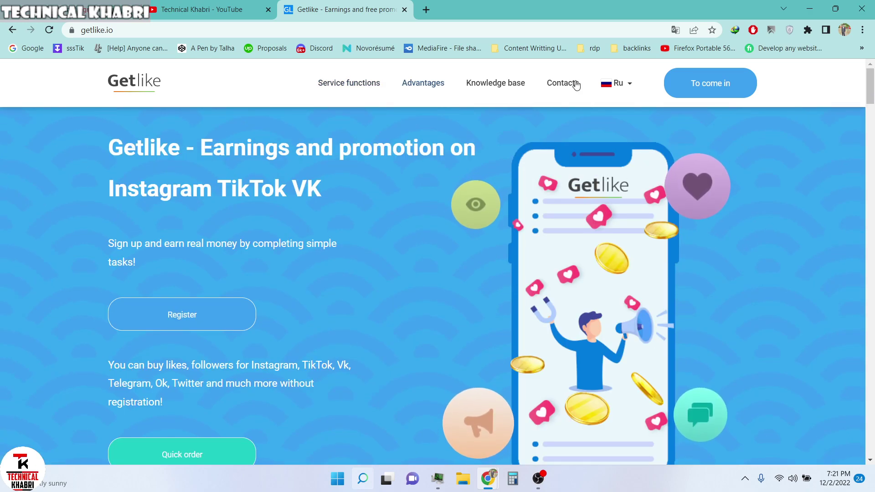
# - Register on Getlike with the email address and a repeated password, passing the reCAPTCHA
pyautogui.click(199, 317)
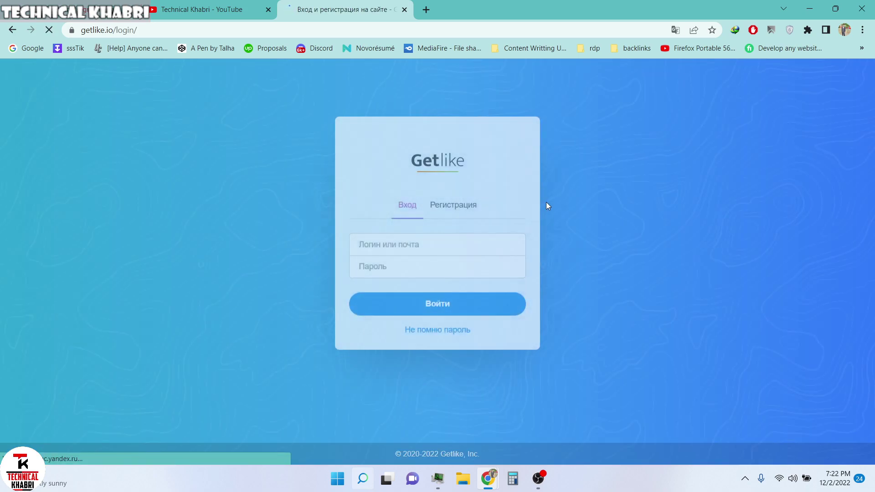
pyautogui.click(459, 175)
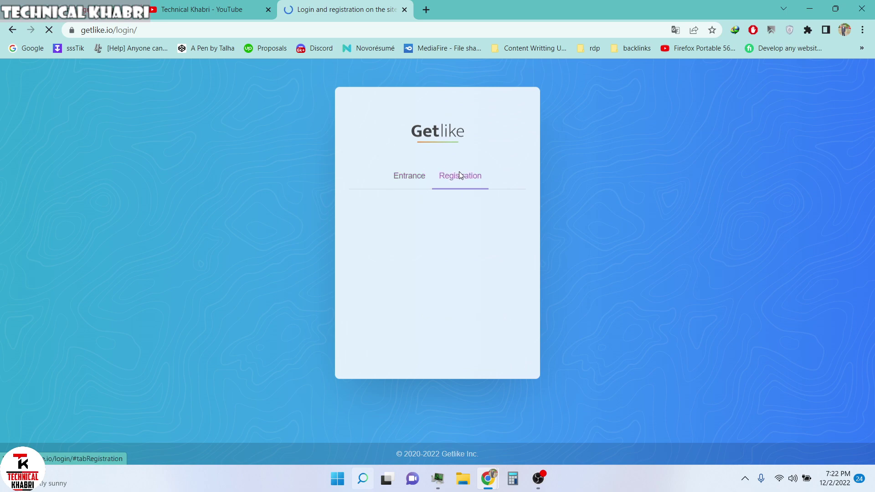
pyautogui.click(393, 217)
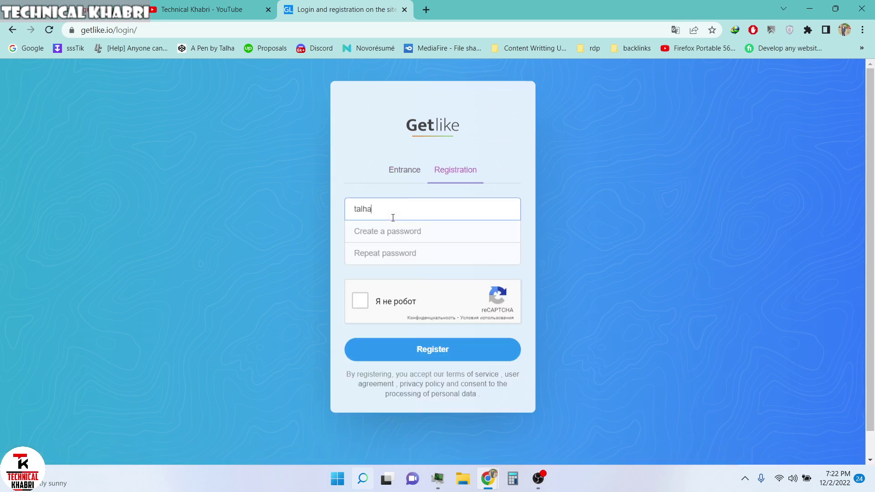
pyautogui.press('Tab')
pyautogui.write('a•••••')
pyautogui.press('Tab')
pyautogui.write('••')
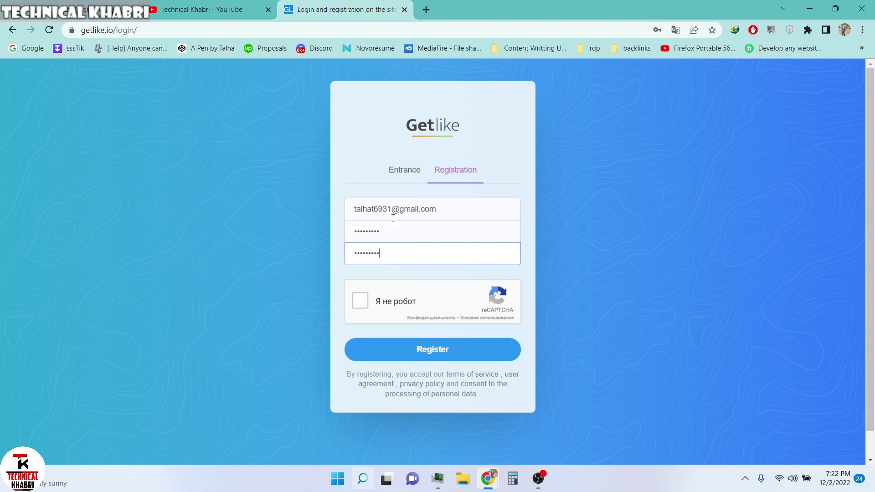
pyautogui.click(360, 301)
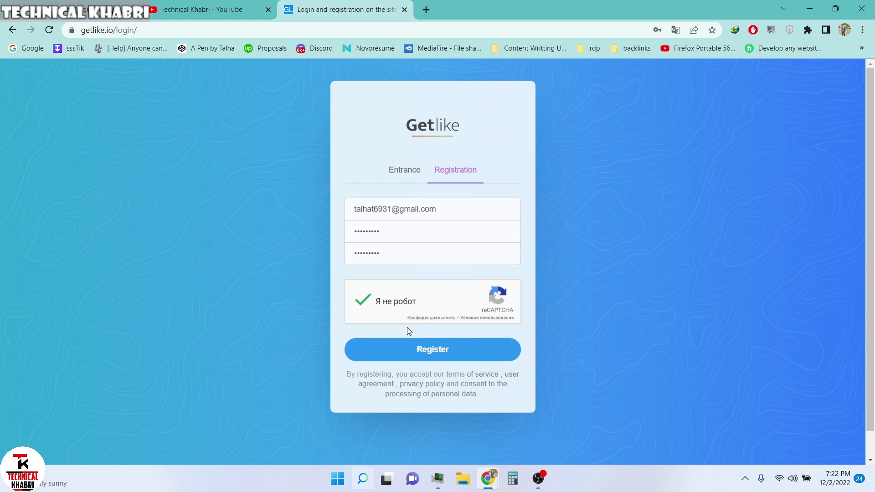
pyautogui.click(456, 360)
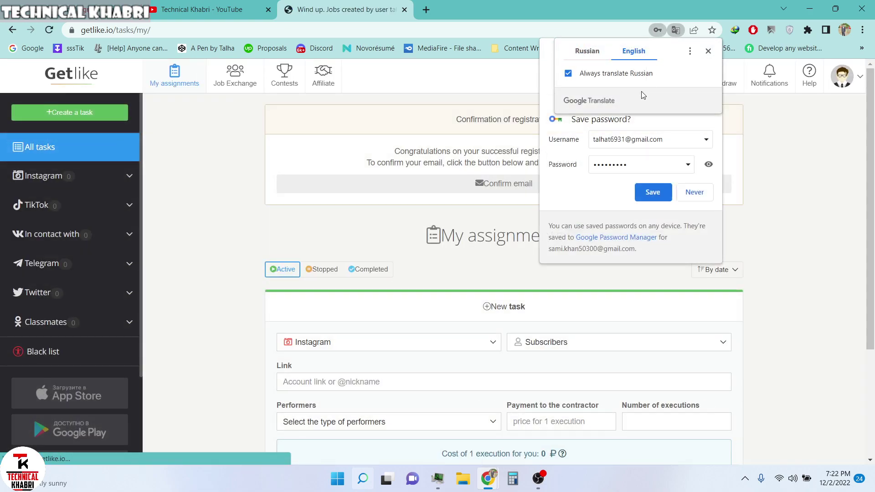
# - Save the new Getlike password in the browser and load Google in a new tab
pyautogui.click(659, 191)
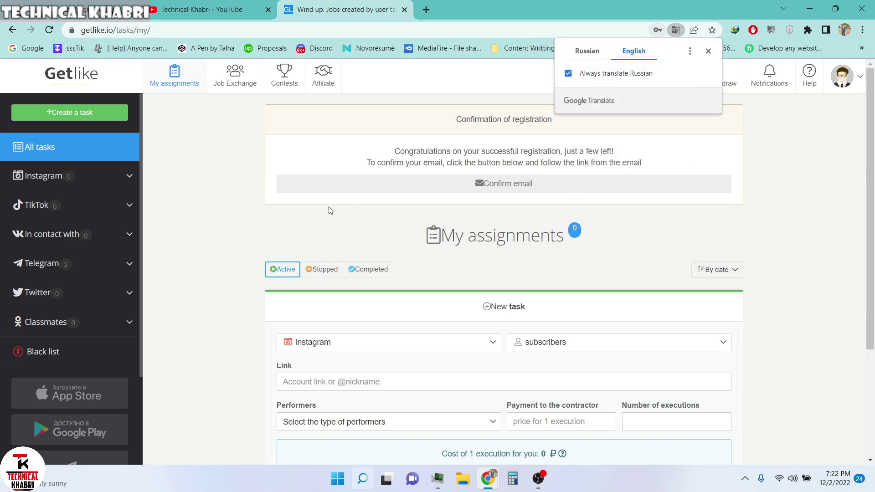
pyautogui.click(426, 9)
pyautogui.write('g')
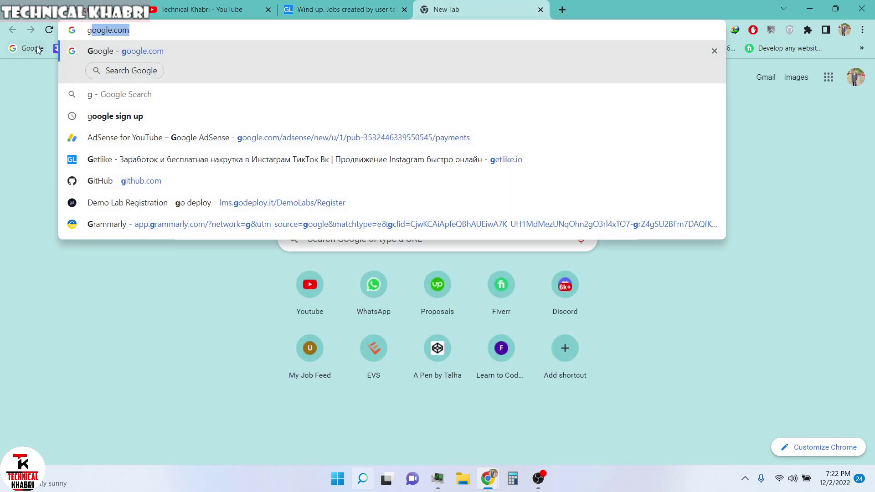
pyautogui.press('Return')
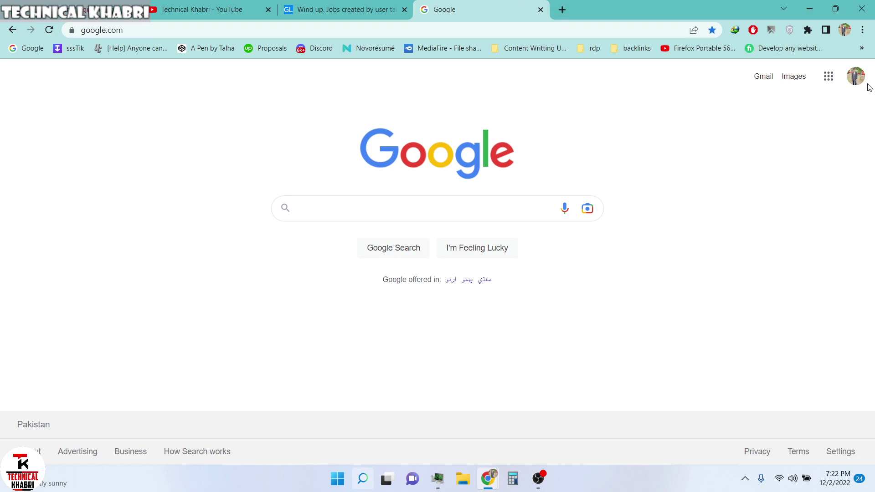
# - Switch to the Google account used for registration and open its Gmail
pyautogui.click(856, 76)
pyautogui.click(732, 285)
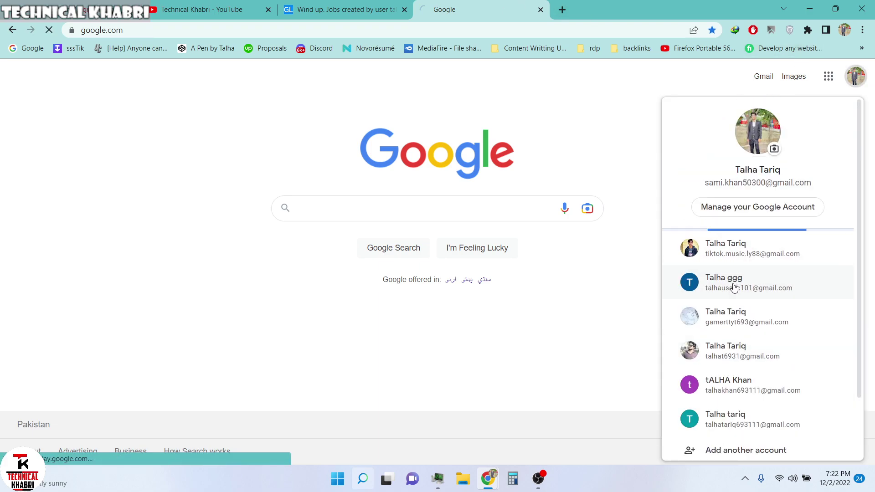
pyautogui.scroll(-2, 733, 294)
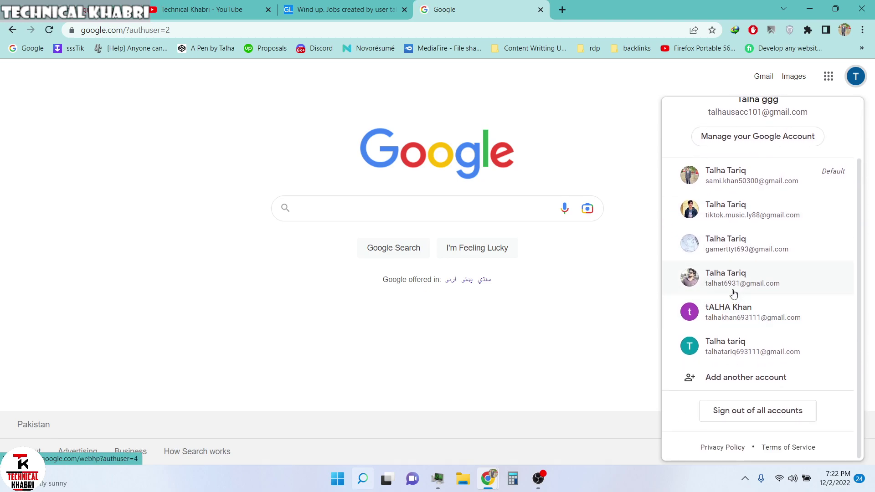
pyautogui.click(728, 278)
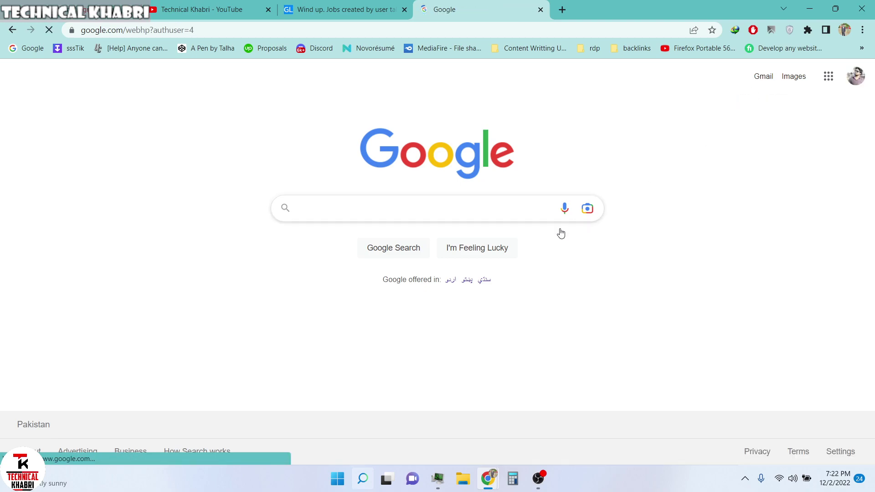
pyautogui.click(763, 76)
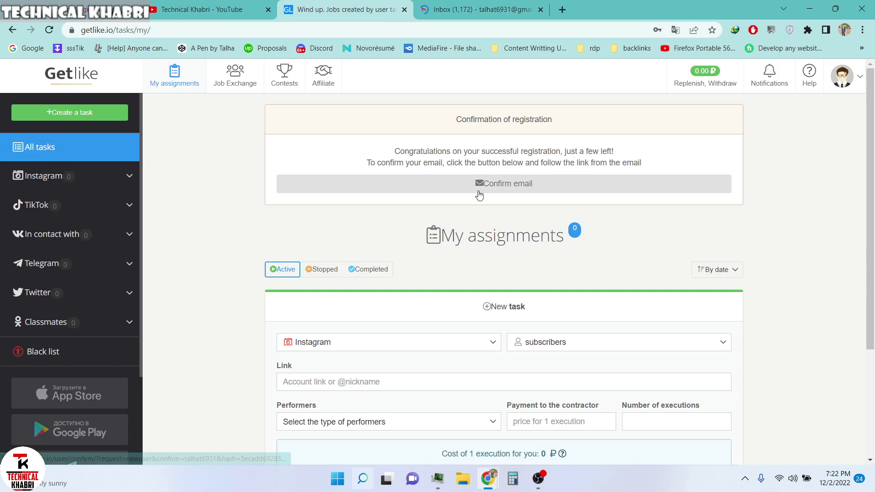
# - Request the Getlike confirmation email and switch between the Getlike and Gmail tabs
pyautogui.click(501, 187)
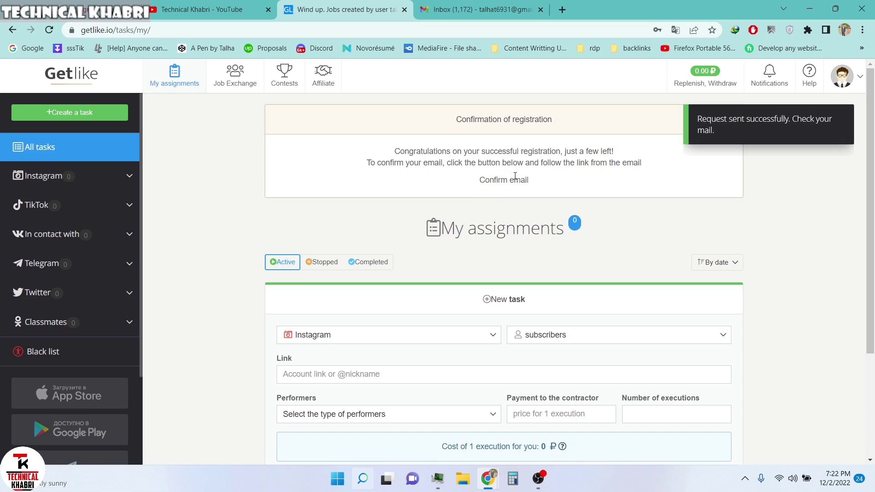
pyautogui.click(474, 9)
pyautogui.click(205, 9)
pyautogui.click(422, 4)
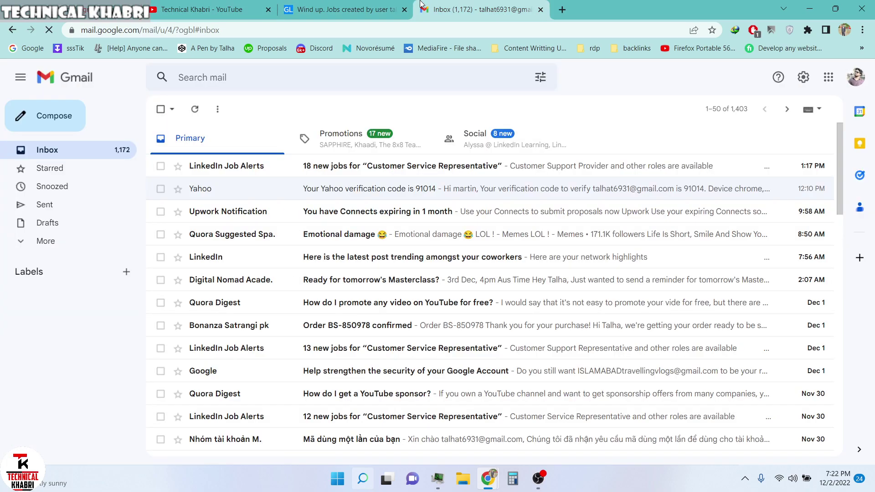
pyautogui.click(396, 9)
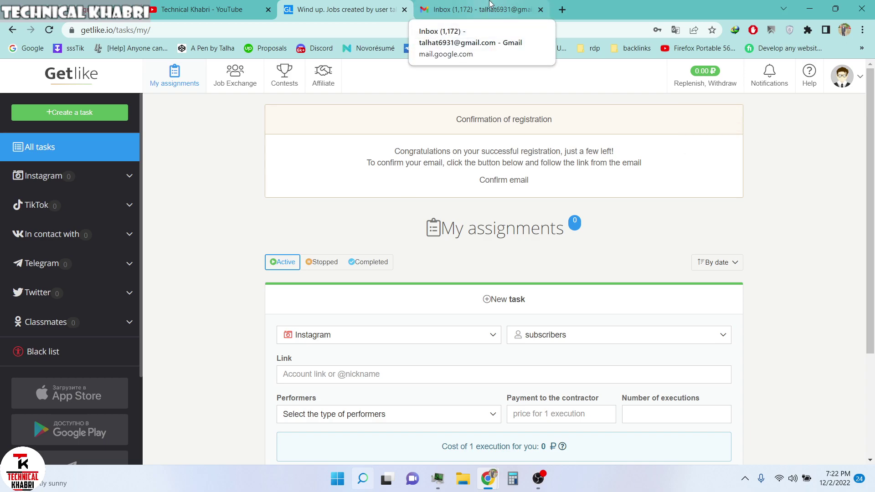
pyautogui.click(490, 6)
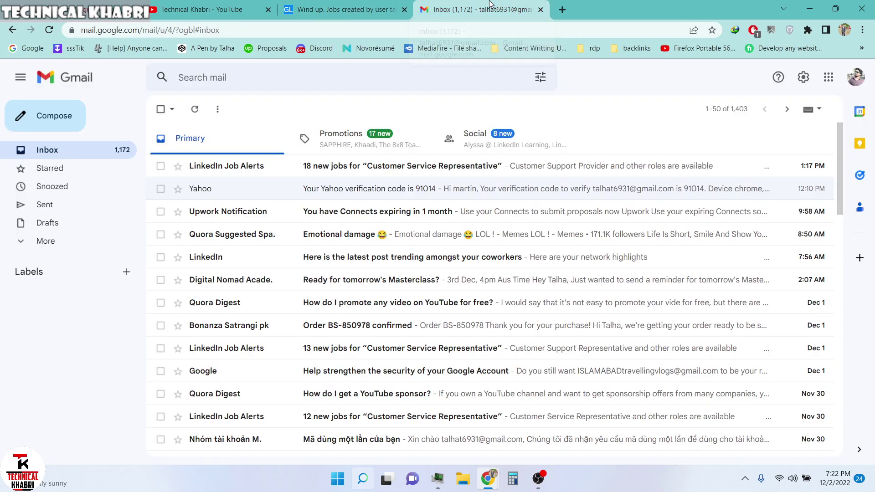
# - Refresh Gmail and open All Mail to look for the confirmation, ending back on Getlike
pyautogui.click(194, 109)
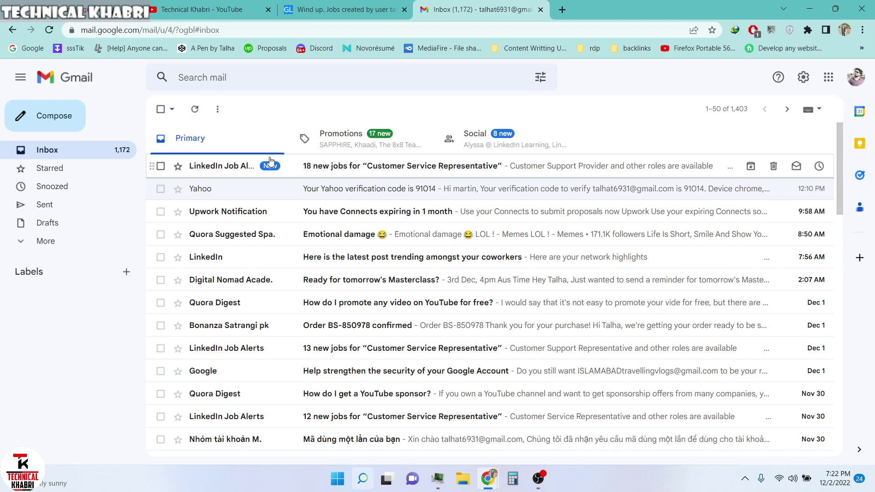
pyautogui.click(82, 239)
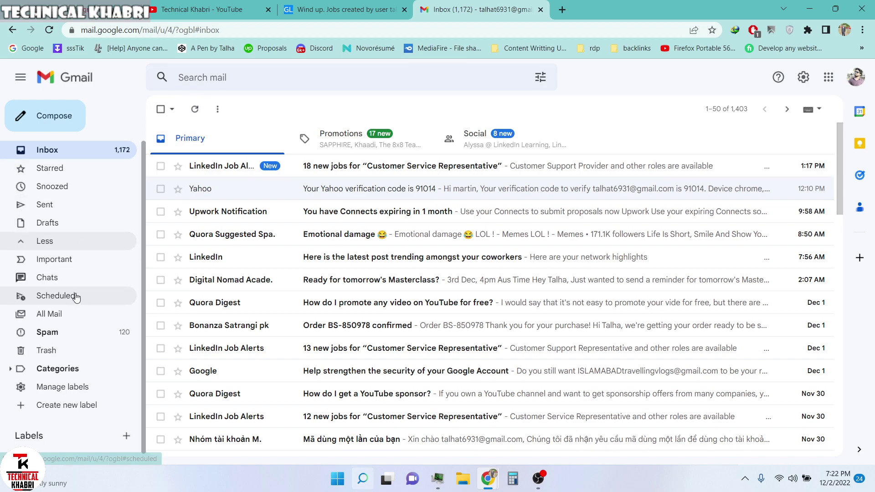
pyautogui.click(81, 323)
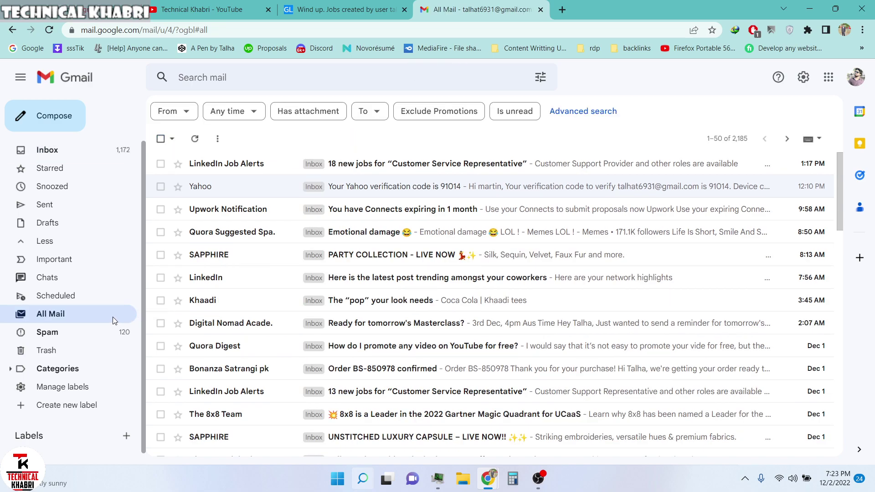
pyautogui.click(194, 139)
pyautogui.click(344, 9)
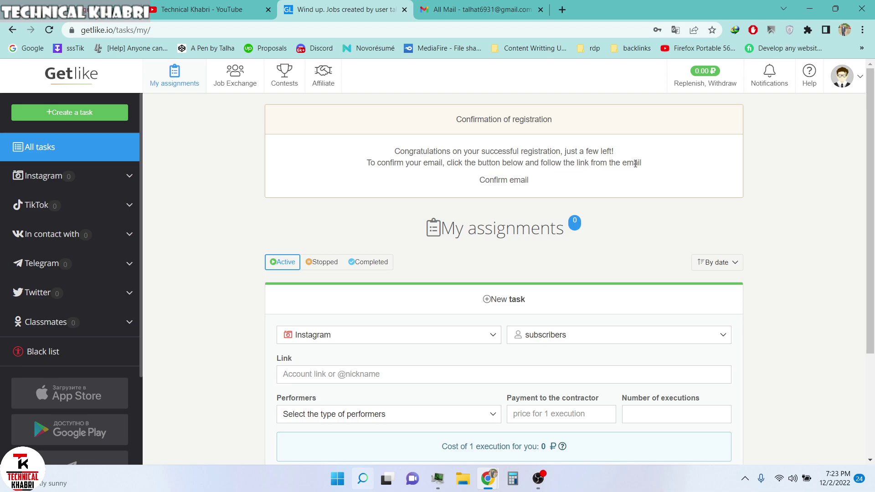
pyautogui.click(479, 10)
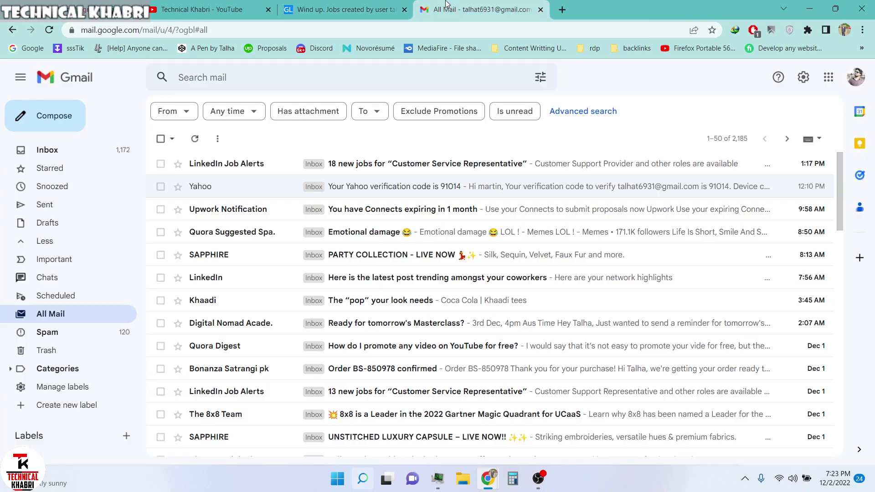
pyautogui.click(194, 140)
pyautogui.click(372, 5)
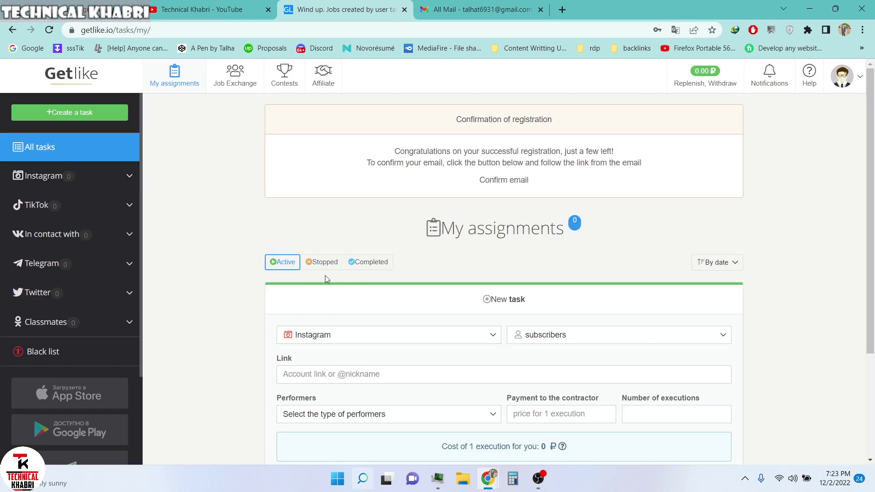
# - Expand and collapse the Instagram task categories in Getlike's sidebar
pyautogui.scroll(-3, 233, 332)
pyautogui.scroll(1, 233, 331)
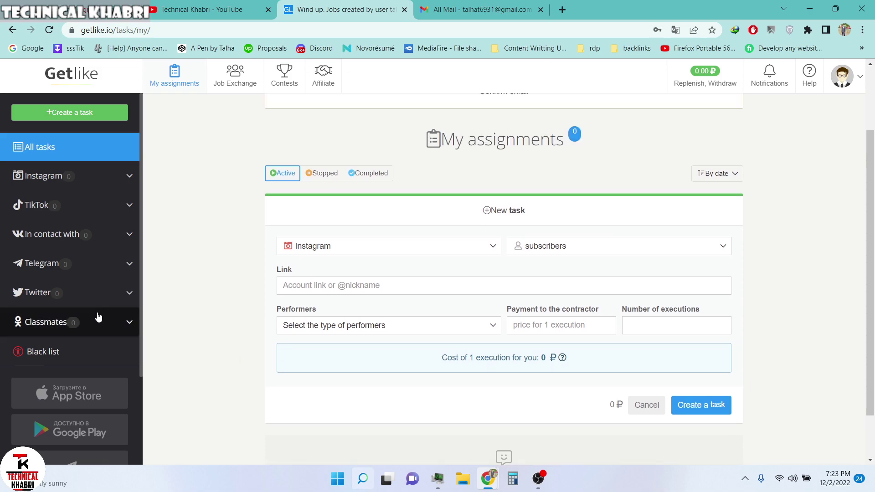
pyautogui.scroll(-4, 69, 319)
pyautogui.scroll(4, 65, 335)
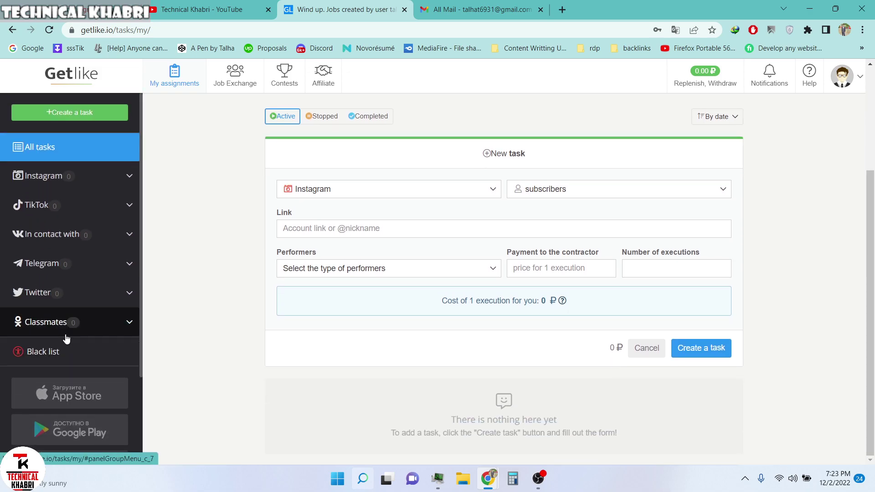
pyautogui.scroll(2, 203, 320)
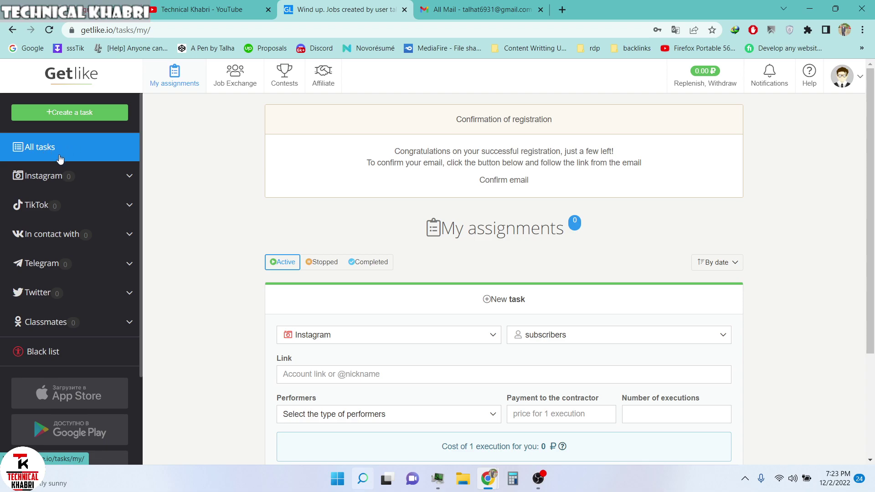
pyautogui.click(70, 175)
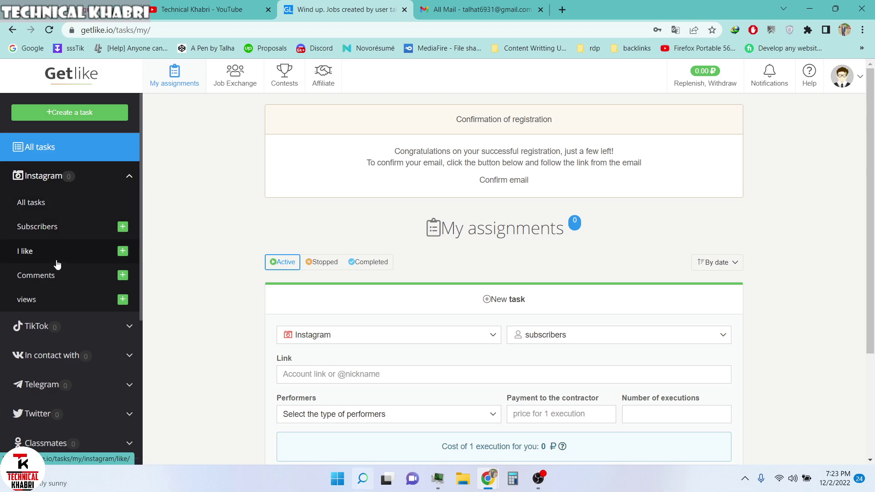
pyautogui.scroll(-2, 63, 263)
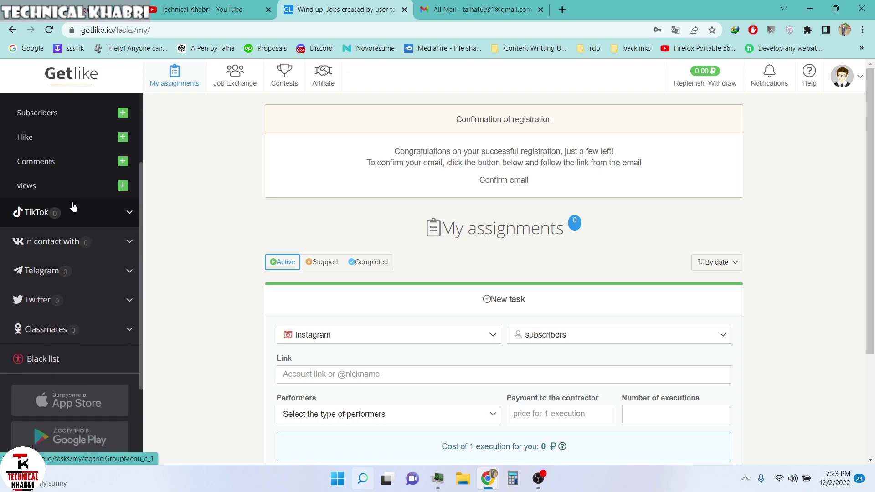
pyautogui.scroll(2, 77, 255)
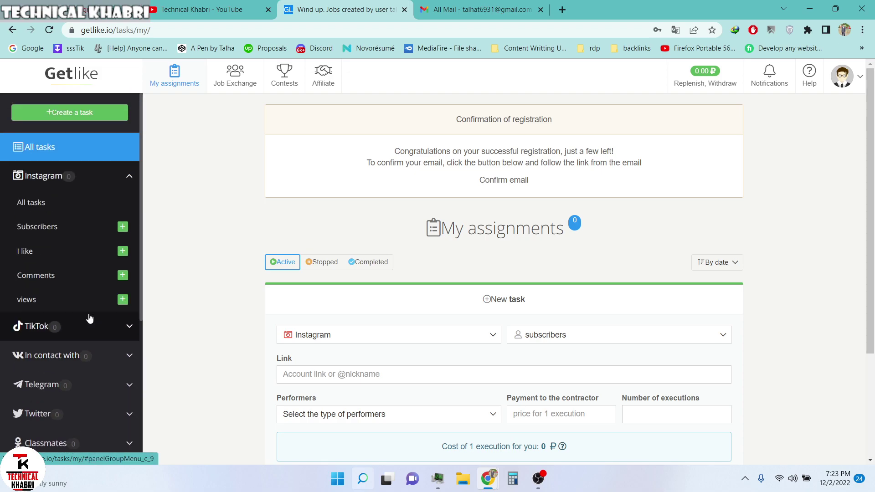
pyautogui.click(58, 176)
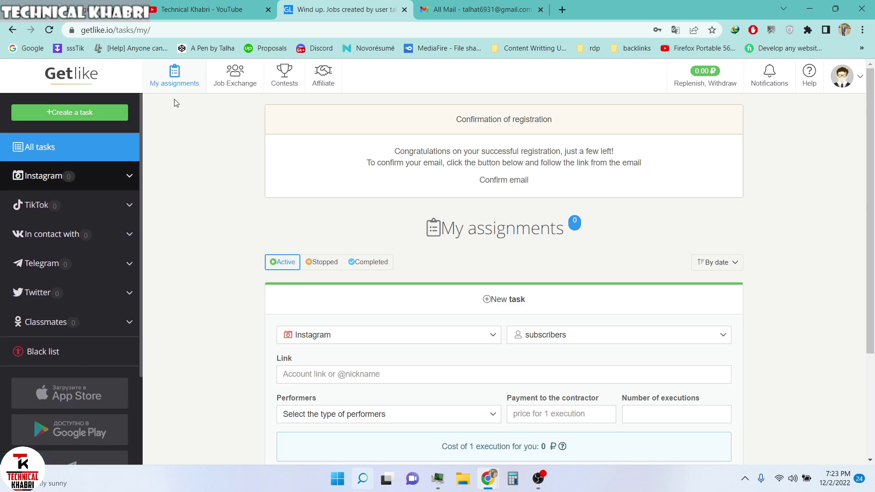
# - Recheck the mailbox, then browse the Instagram and TikTok task categories on Getlike
pyautogui.click(476, 10)
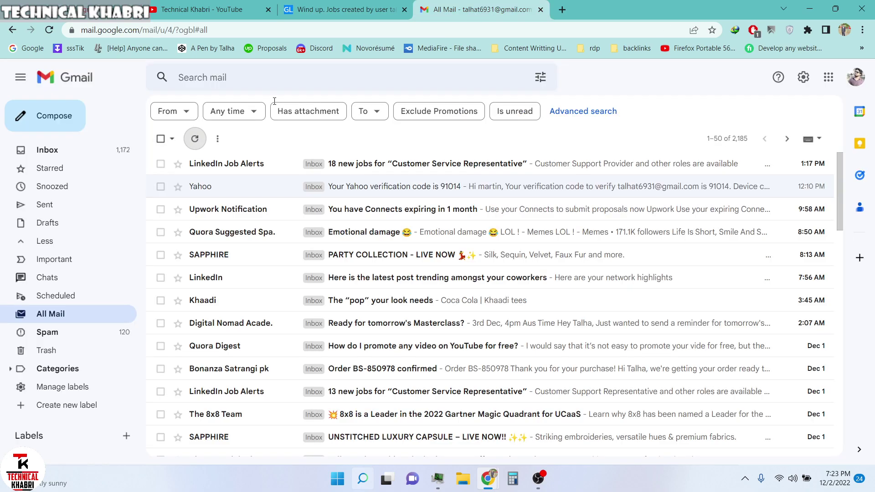
pyautogui.click(380, 7)
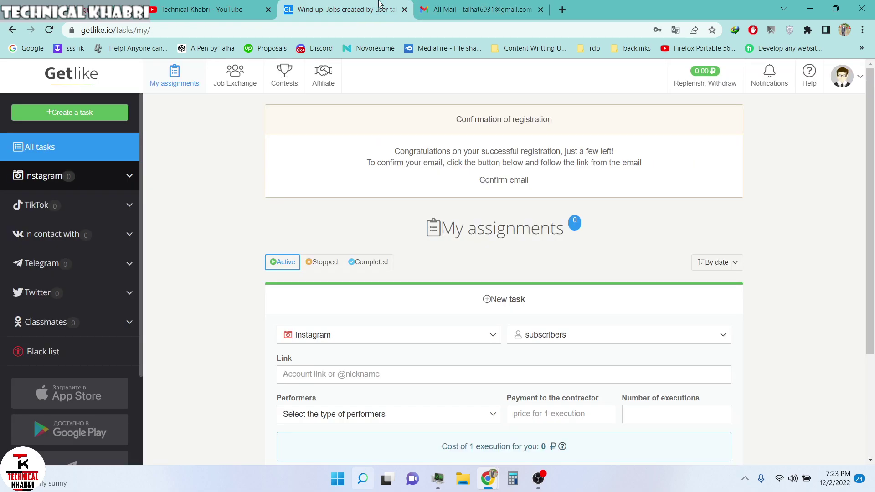
pyautogui.scroll(-1, 171, 232)
pyautogui.scroll(-3, 172, 233)
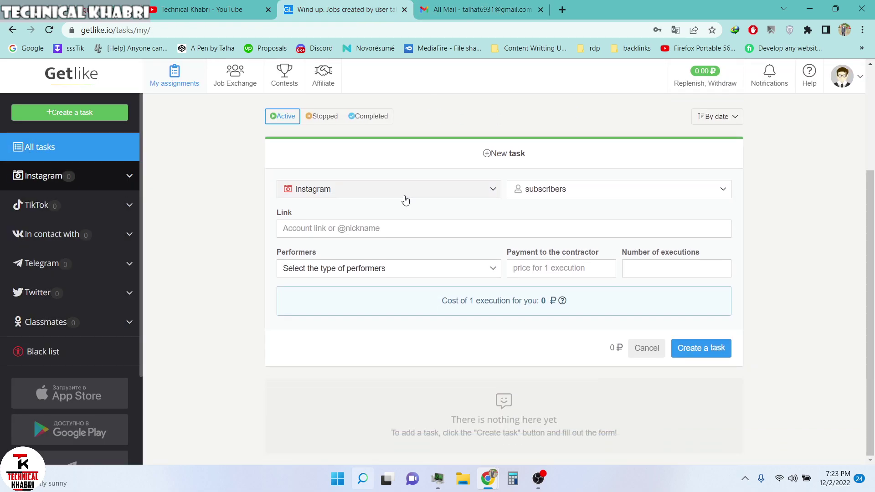
pyautogui.click(398, 232)
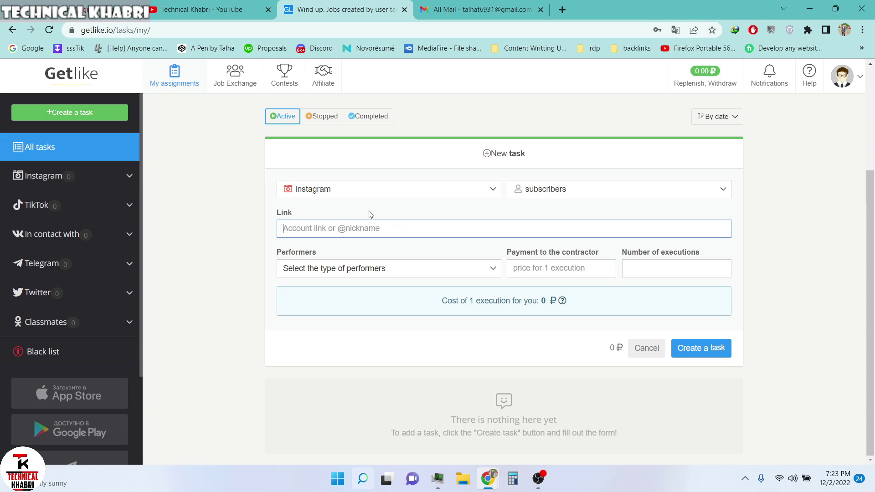
pyautogui.scroll(1, 362, 213)
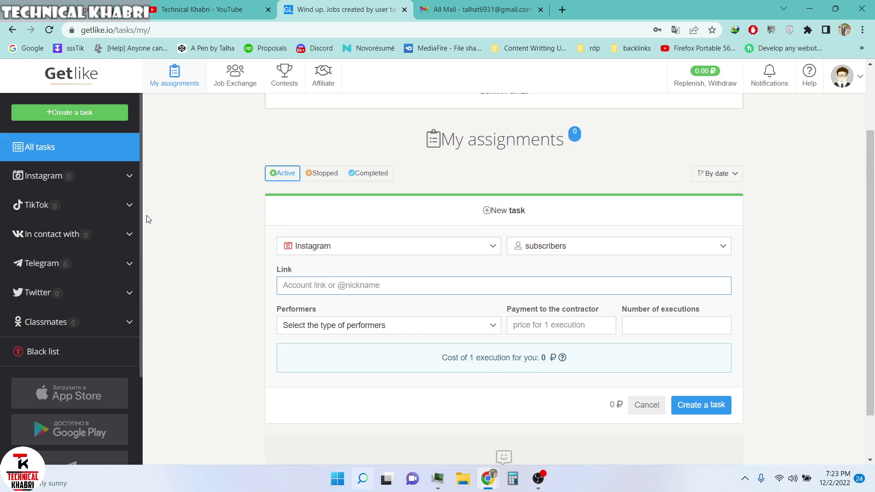
pyautogui.click(113, 187)
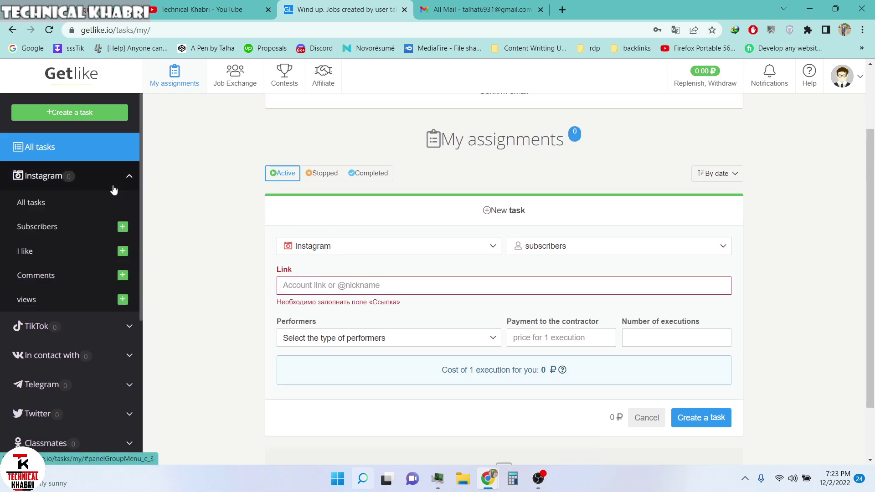
pyautogui.click(73, 327)
# - Keep Instagram as the new task's platform and set its type to I like
pyautogui.click(317, 252)
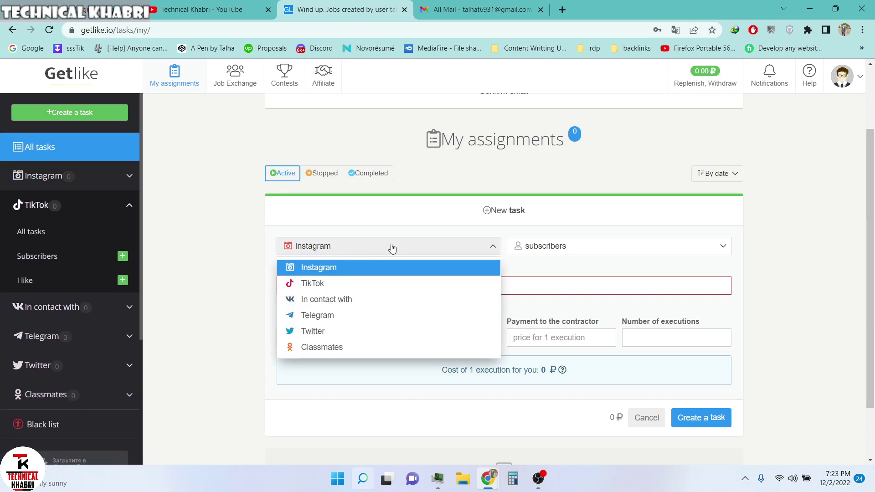
pyautogui.click(461, 235)
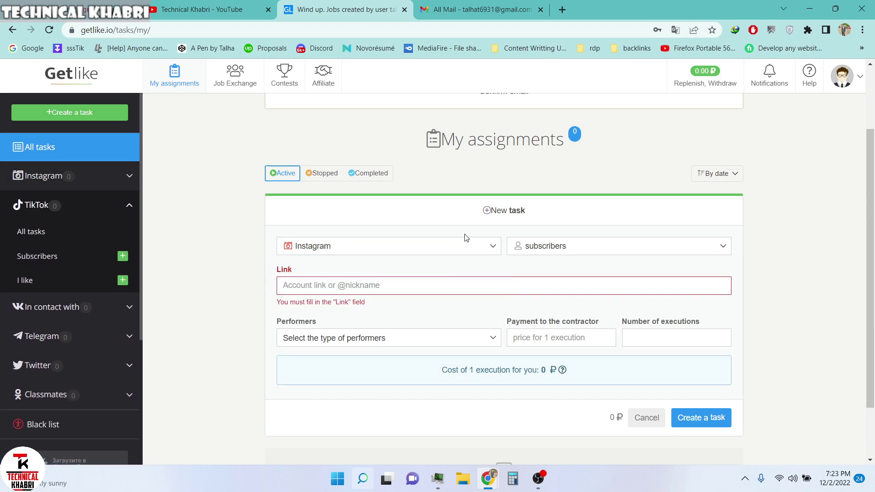
pyautogui.click(561, 249)
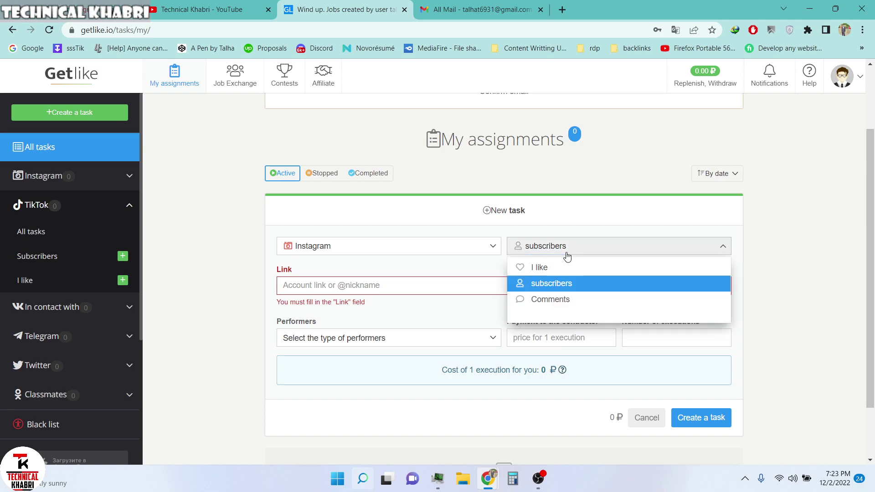
pyautogui.click(546, 268)
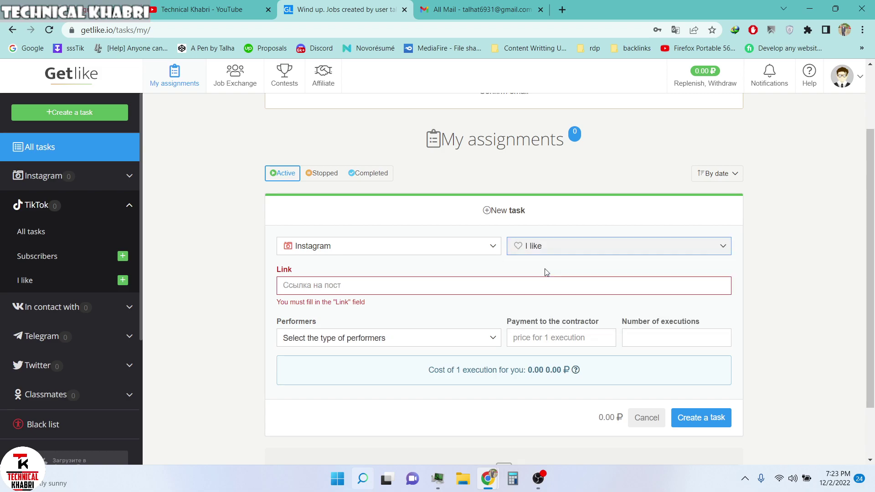
pyautogui.click(381, 256)
pyautogui.click(331, 270)
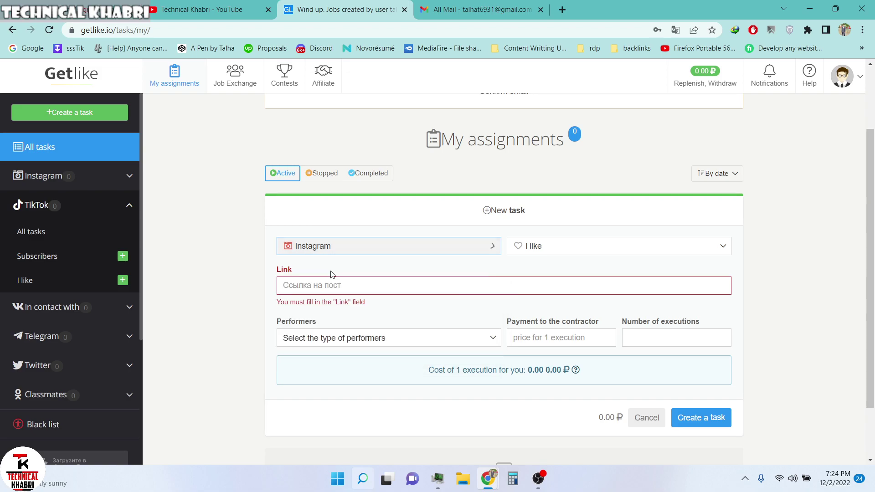
pyautogui.click(346, 285)
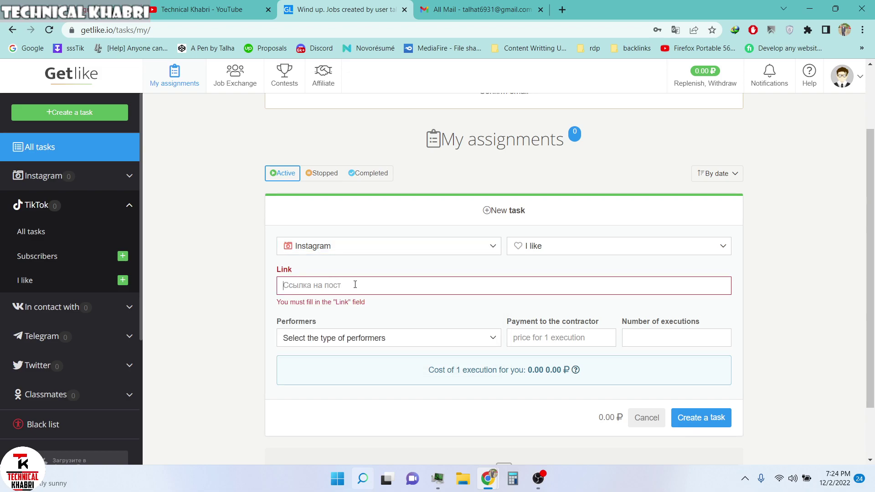
# - Open and close the Performers choice, then check the Gmail inbox for the confirmation email
pyautogui.click(357, 341)
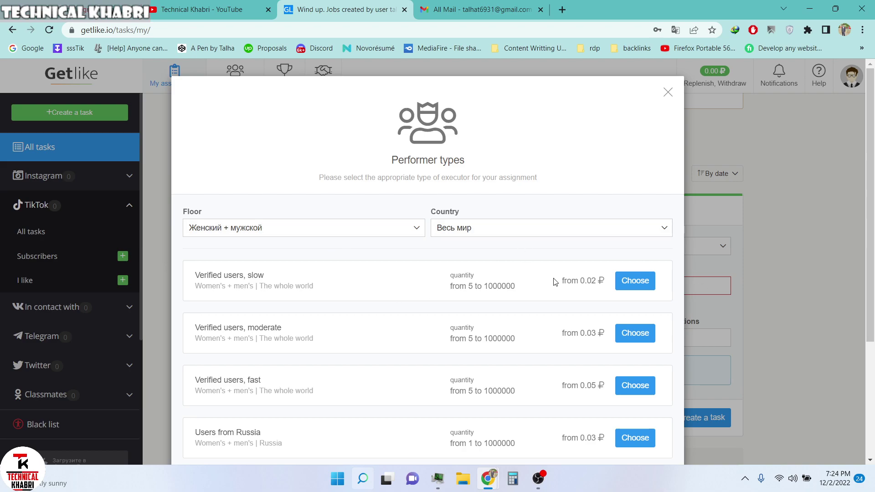
pyautogui.click(668, 93)
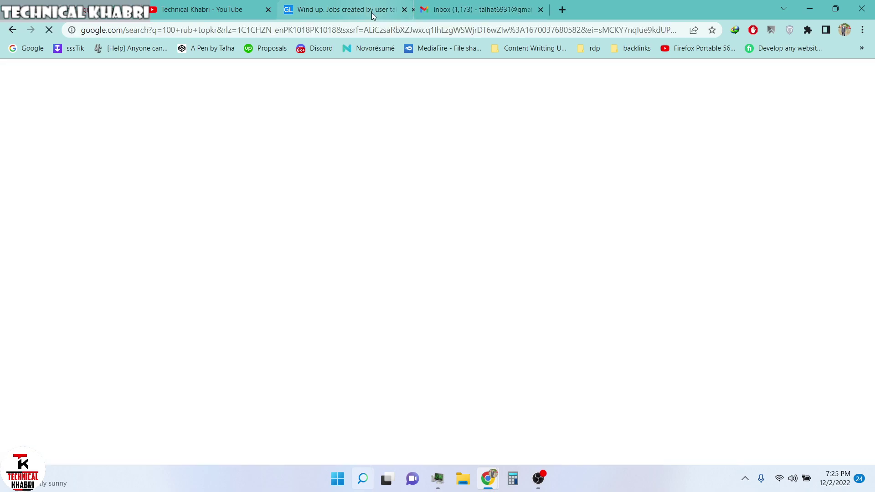
pyautogui.click(615, 9)
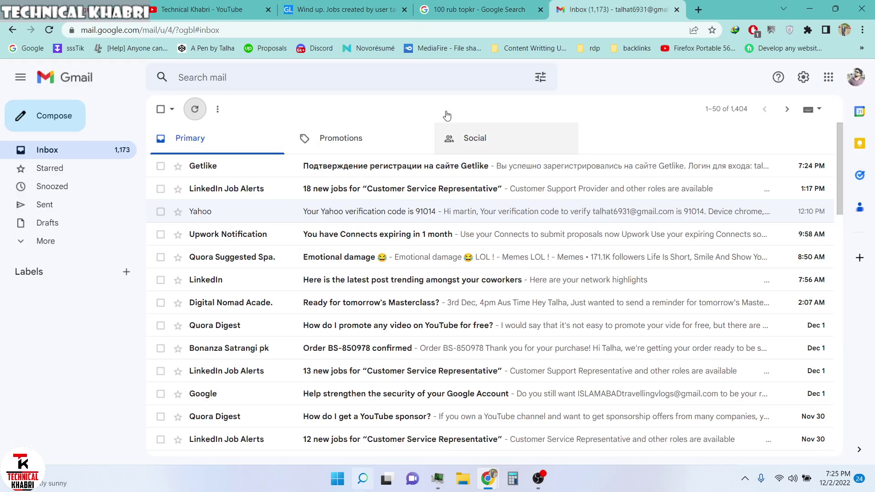
# - Close the stray Google tab, open the Getlike email, and follow its confirmation link
pyautogui.click(478, 8)
pyautogui.middleClick(478, 3)
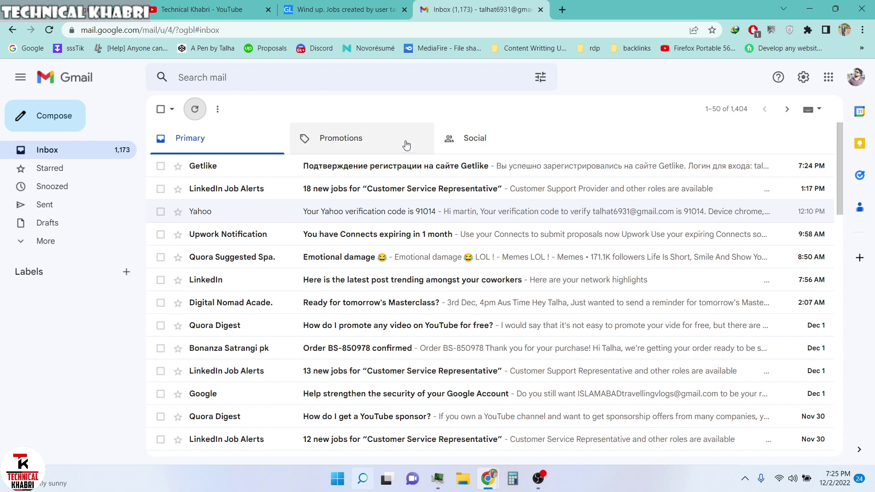
pyautogui.click(416, 164)
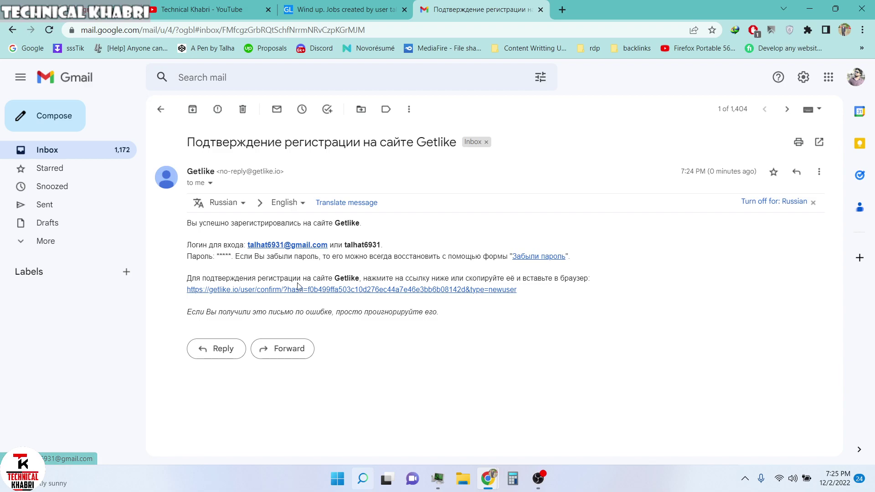
pyautogui.click(263, 291)
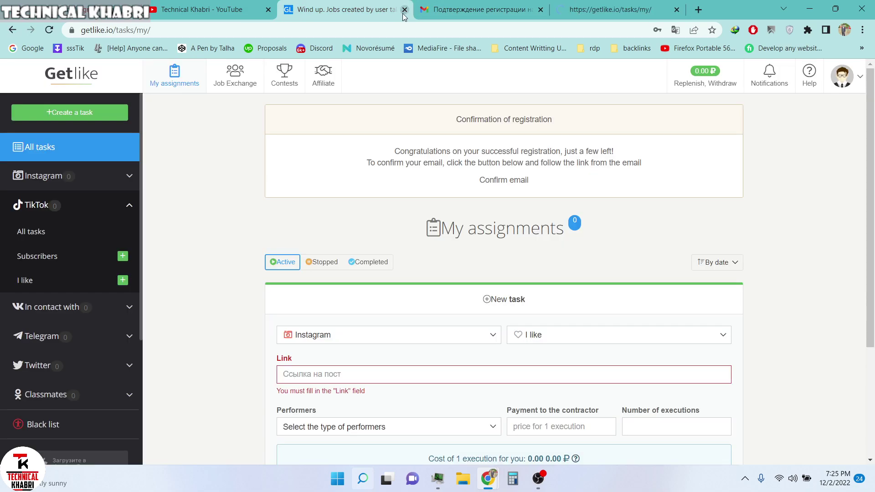
pyautogui.hotkey('ctrl', 'w')
pyautogui.click(308, 5)
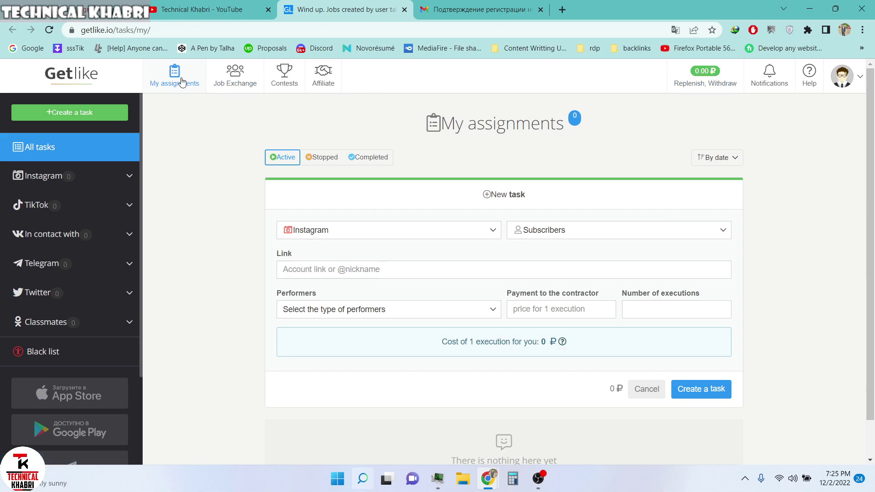
# - Open the profile details page from the Getlike account menu
pyautogui.scroll(-2, 322, 257)
pyautogui.scroll(2, 328, 268)
pyautogui.click(842, 75)
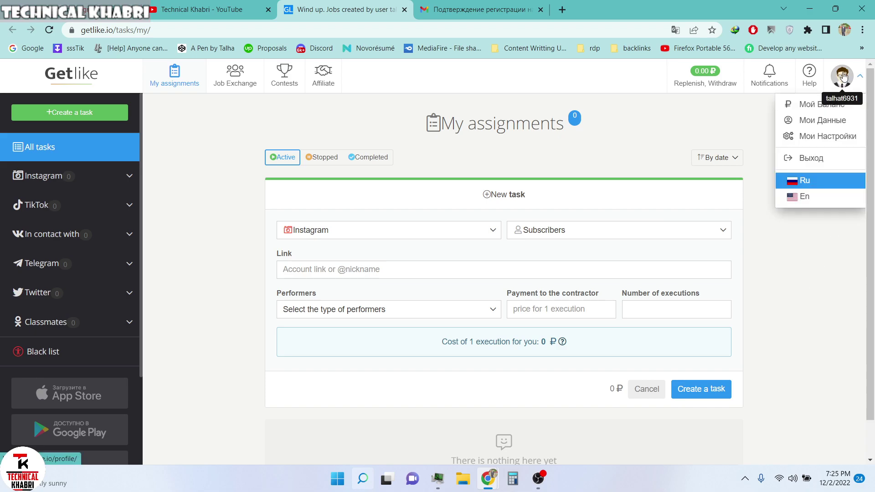
pyautogui.click(813, 119)
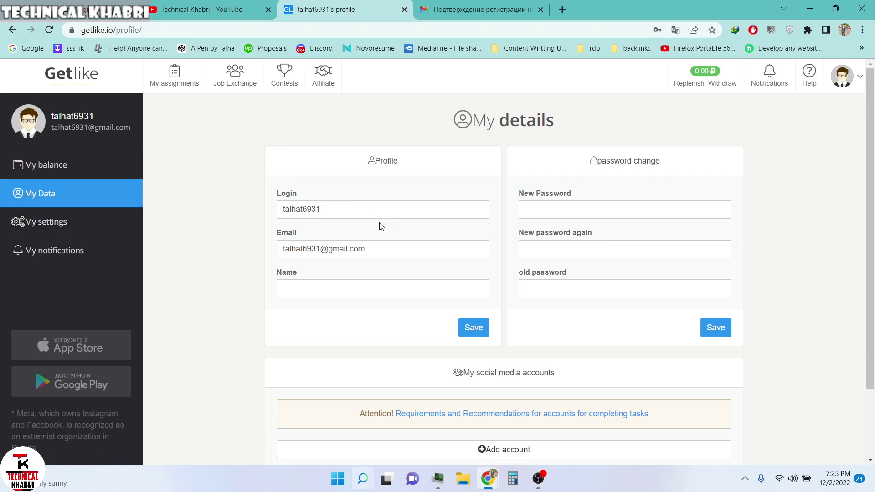
pyautogui.scroll(-2, 356, 291)
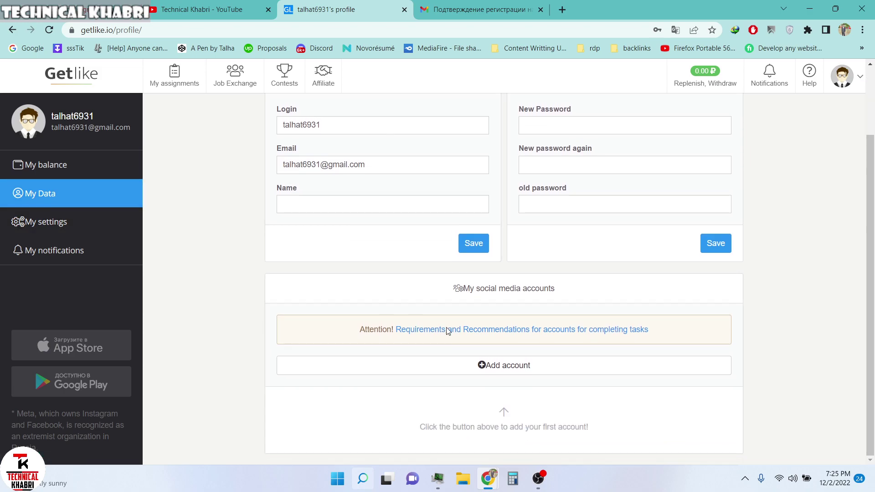
pyautogui.scroll(2, 491, 350)
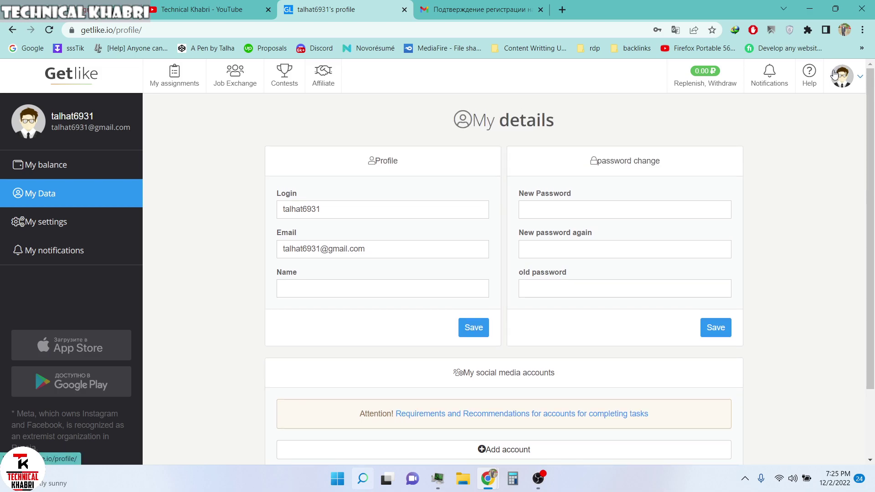
# - Choose the En flag in the account menu to switch the site to English
pyautogui.click(842, 75)
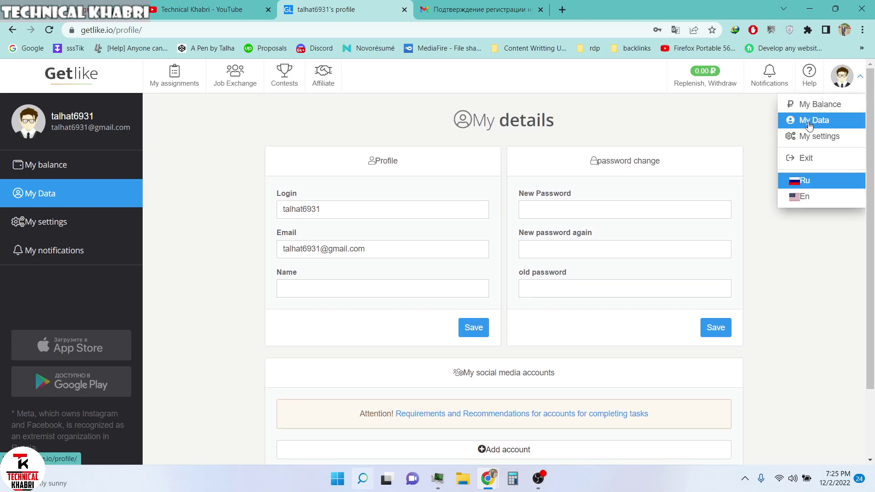
pyautogui.click(791, 274)
pyautogui.scroll(-2, 533, 363)
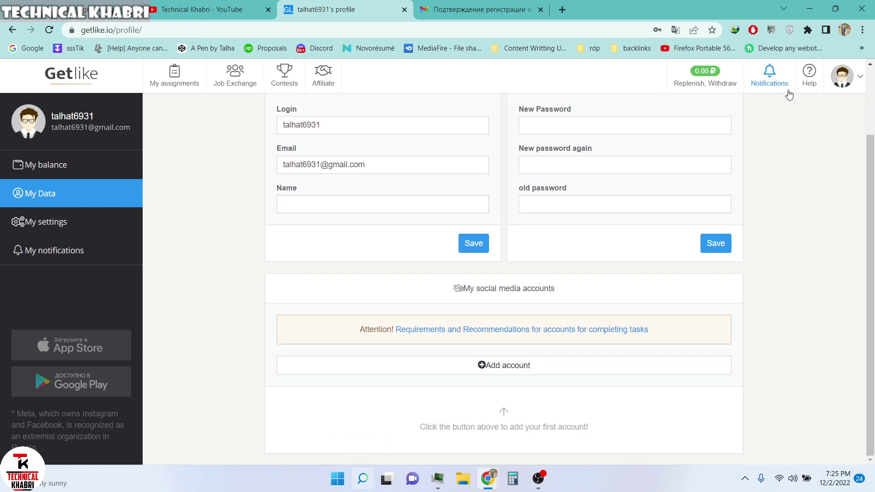
pyautogui.click(841, 74)
pyautogui.click(809, 192)
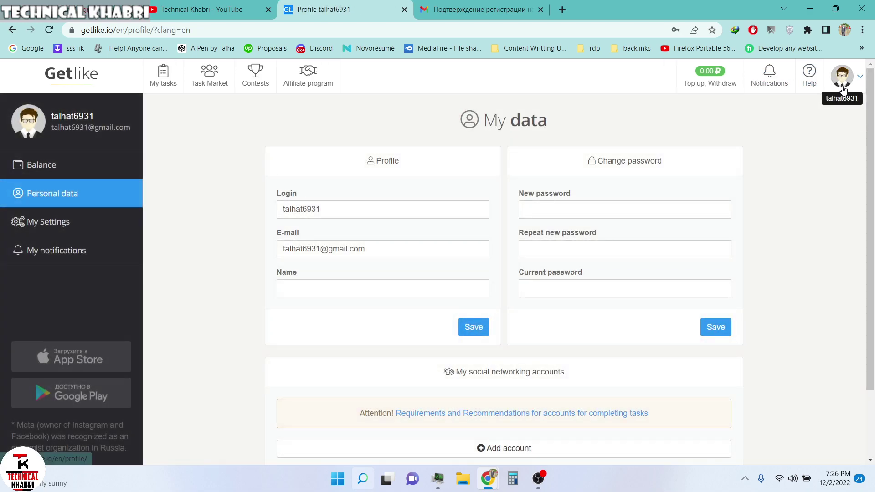
# - Scroll to My social networking accounts and open the Add account network list
pyautogui.click(841, 74)
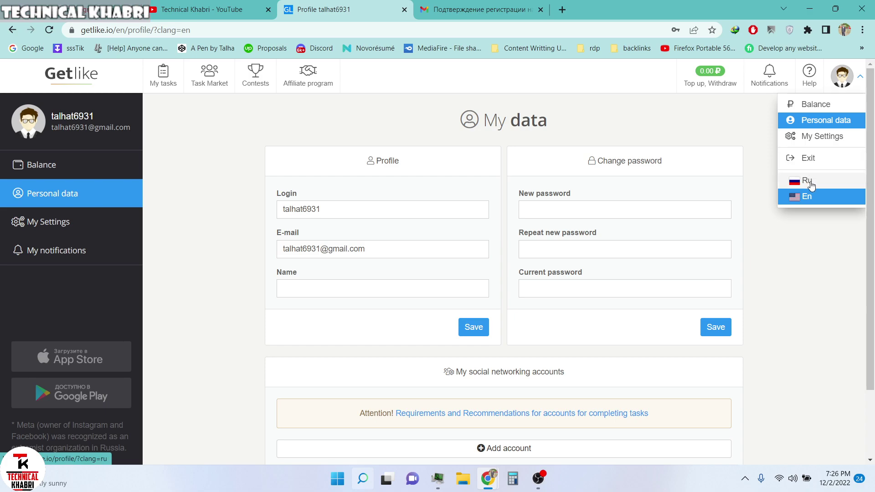
pyautogui.click(799, 306)
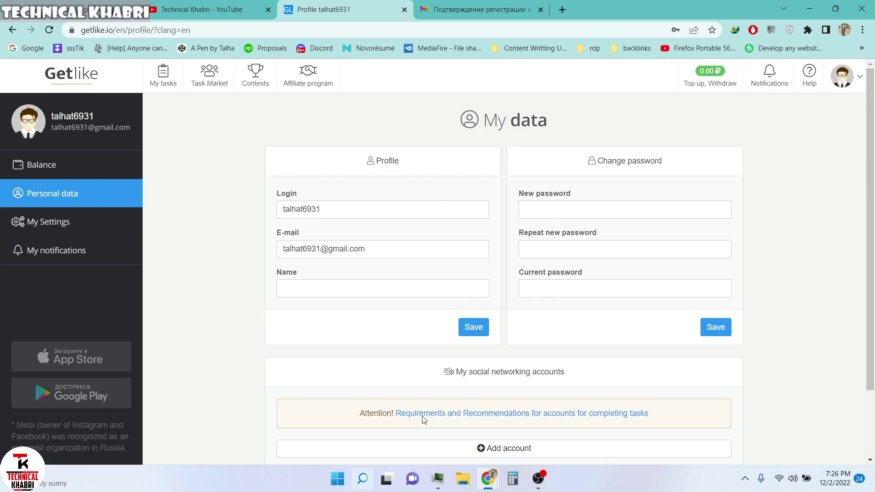
pyautogui.scroll(-2, 424, 420)
pyautogui.scroll(2, 437, 332)
pyautogui.scroll(-2, 463, 327)
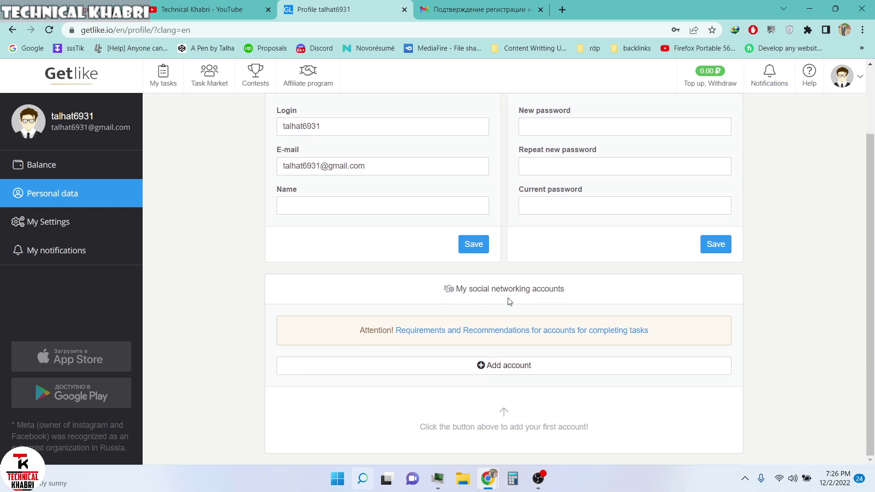
pyautogui.moveTo(591, 292); pyautogui.dragTo(437, 295)
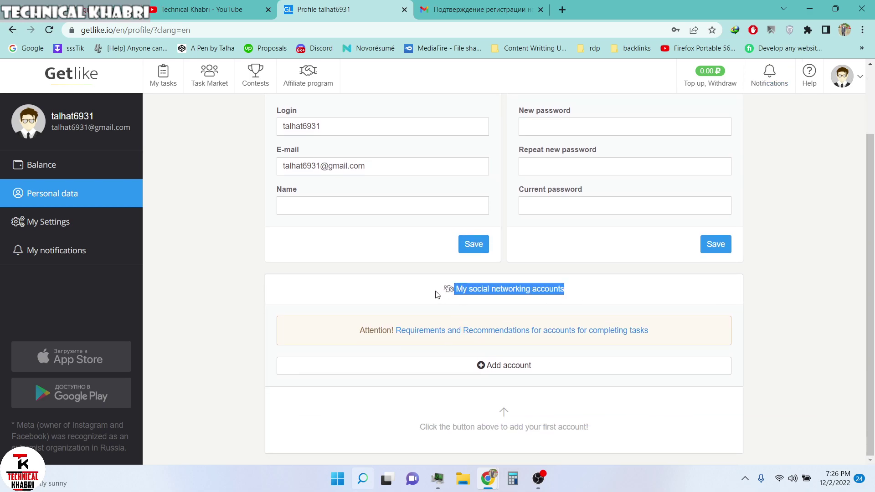
pyautogui.click(552, 289)
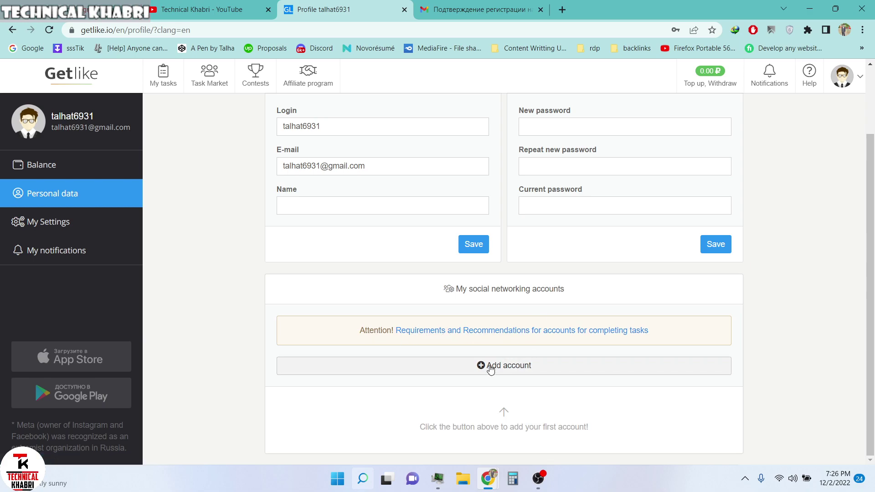
pyautogui.click(507, 368)
pyautogui.scroll(-1, 474, 393)
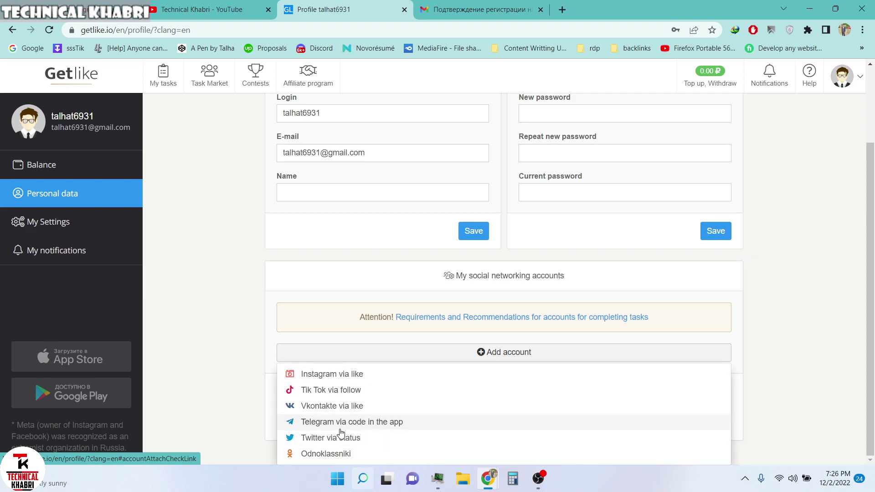
# - Choose Instagram via like, leave its link field empty, and open a new browser tab
pyautogui.click(352, 381)
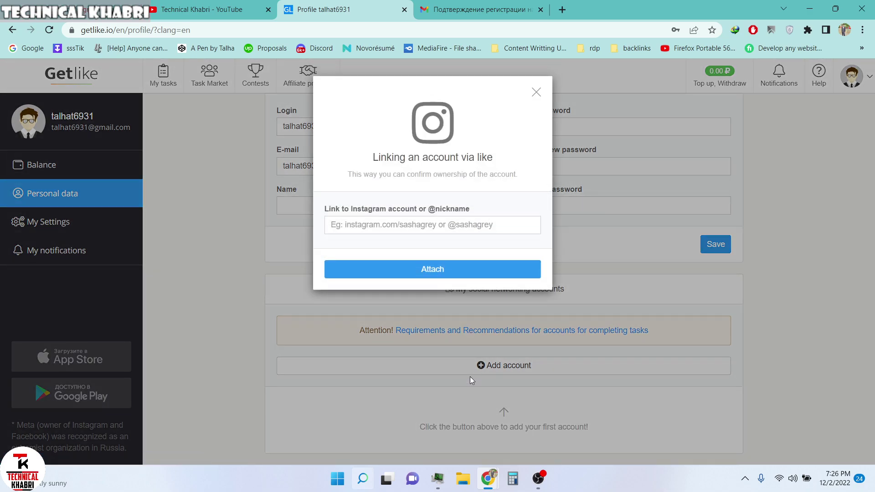
pyautogui.click(410, 227)
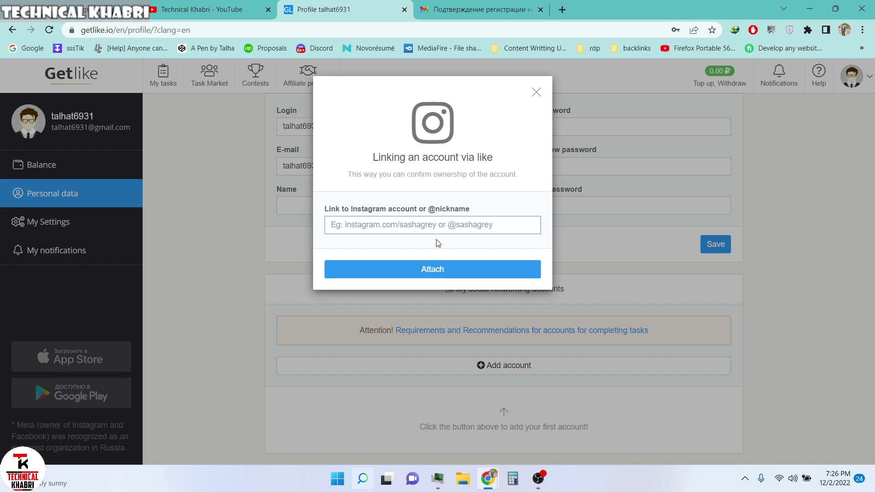
pyautogui.write('@')
pyautogui.press('BackSpace')
pyautogui.click(561, 8)
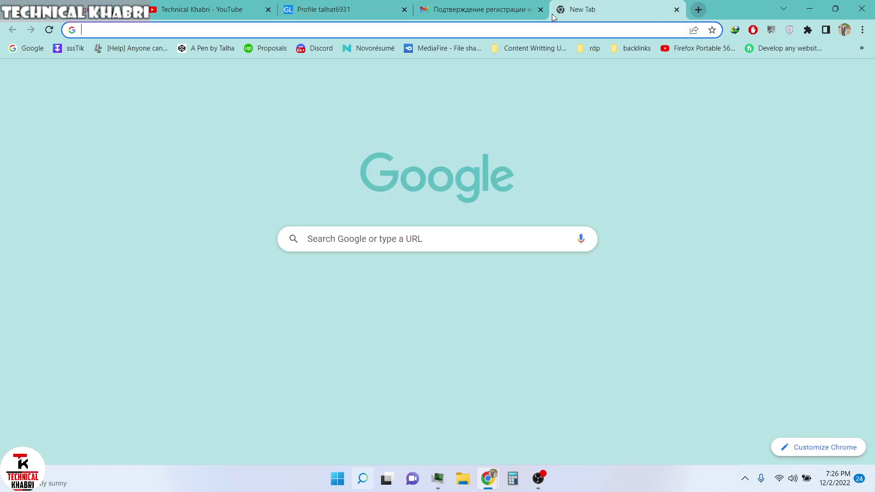
# - Go to instagram.com, open your own profile, and select its username in the address bar
pyautogui.write('in')
pyautogui.press('Return')
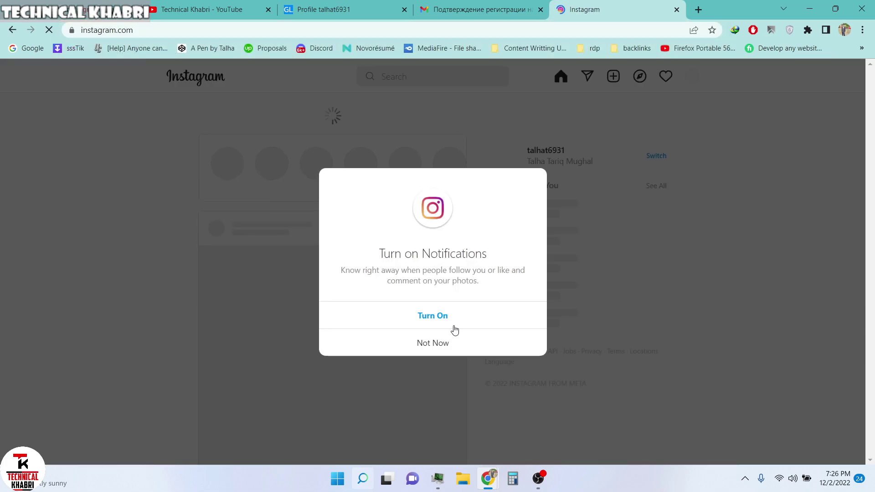
pyautogui.click(453, 342)
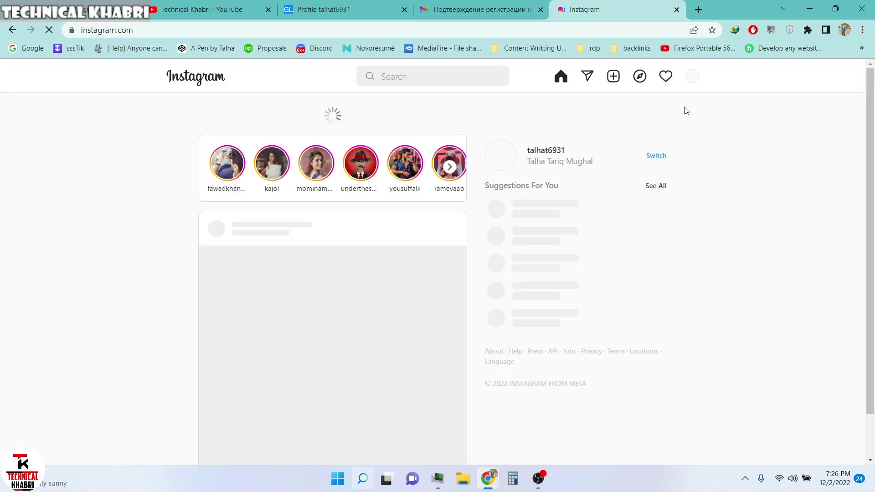
pyautogui.click(691, 78)
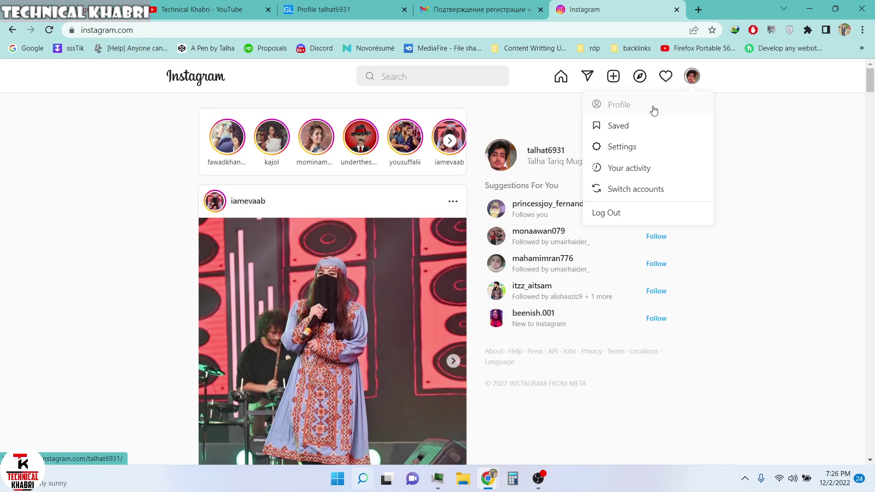
pyautogui.click(619, 105)
pyautogui.click(137, 30)
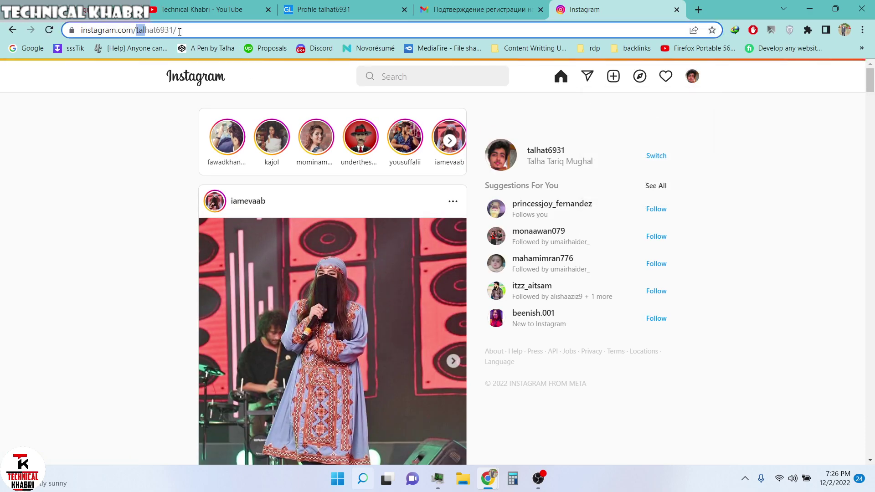
pyautogui.keyDown('shift'); pyautogui.click(177, 31); pyautogui.keyUp('shift')
pyautogui.hotkey('ctrl', 'c')
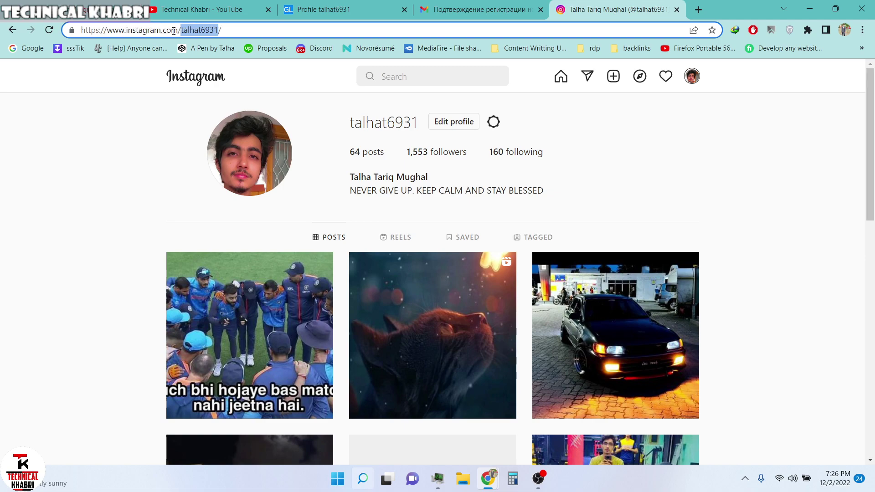
pyautogui.click(352, 5)
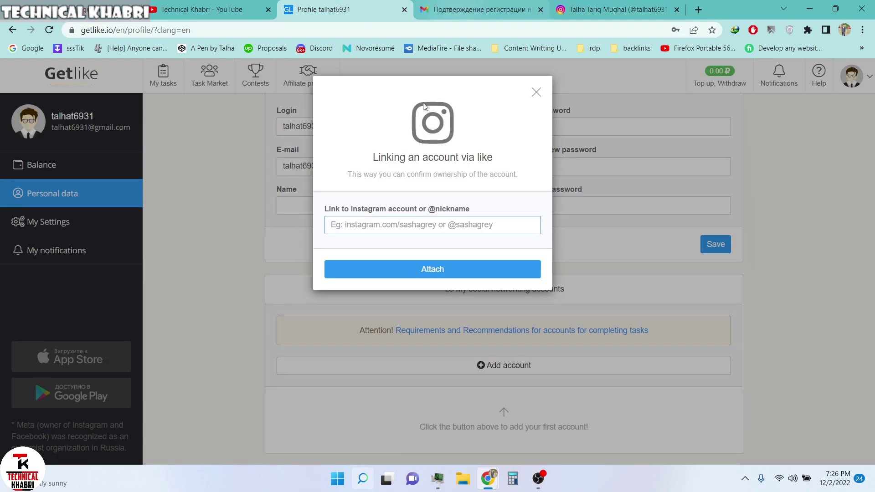
pyautogui.write('@')
pyautogui.hotkey('ctrl', 'v')
pyautogui.click(444, 269)
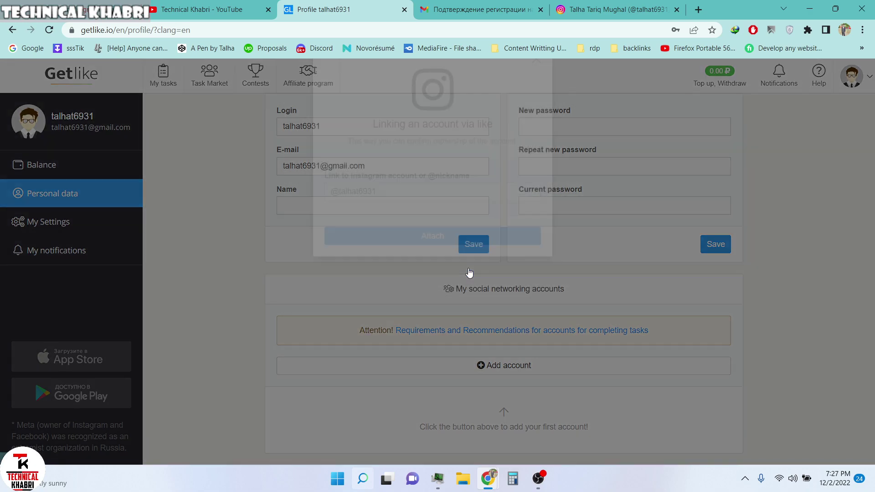
# - Set the linked account's gender to Male, language to English, country to Pakistan, and save
pyautogui.scroll(-2, 466, 247)
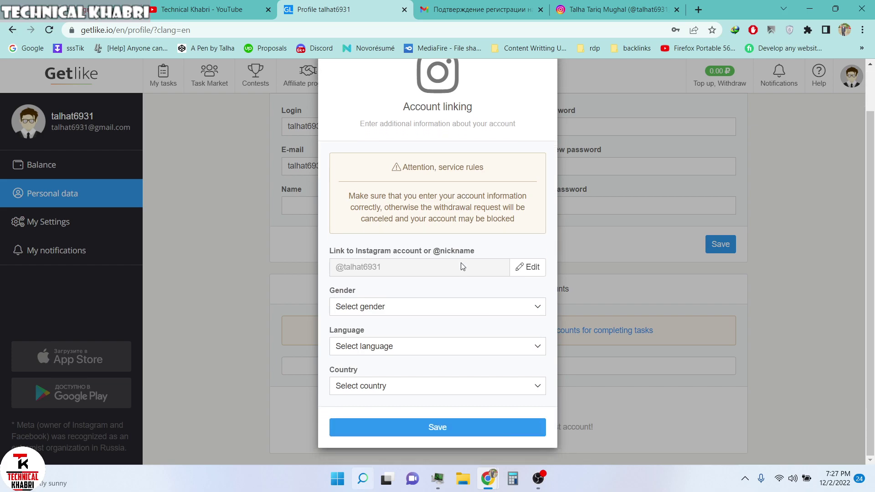
pyautogui.click(428, 306)
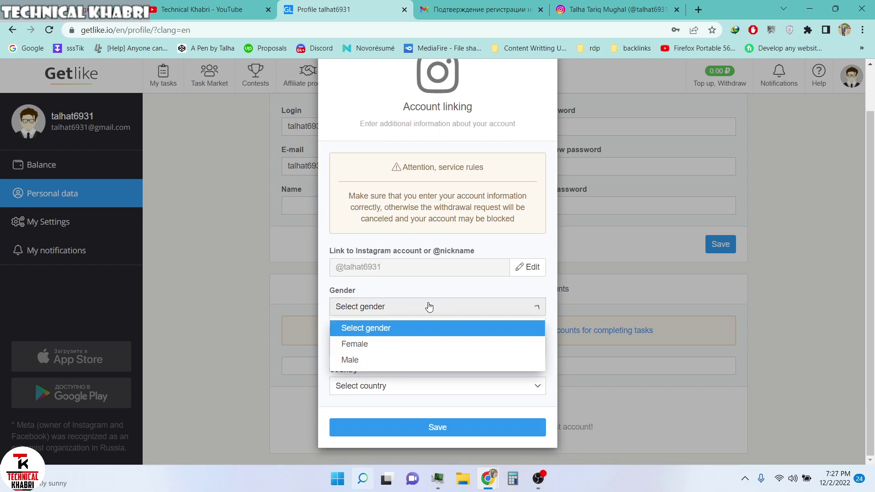
pyautogui.click(353, 362)
pyautogui.click(395, 347)
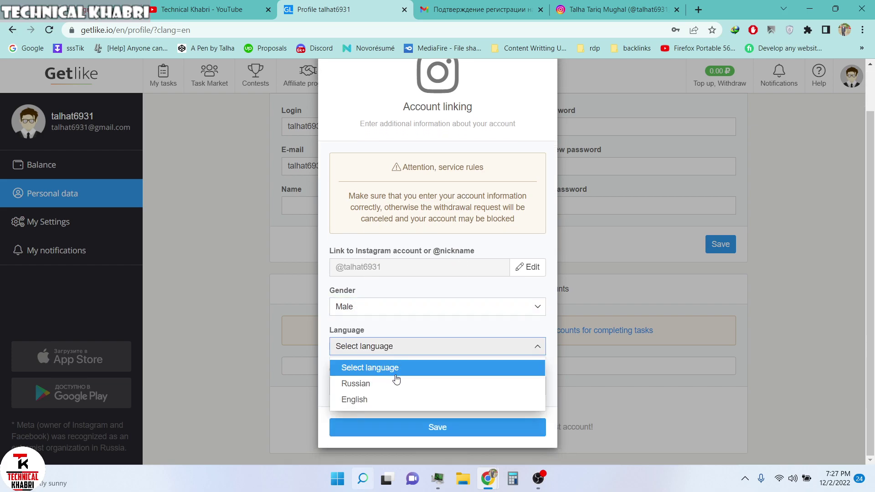
pyautogui.click(395, 398)
pyautogui.click(395, 388)
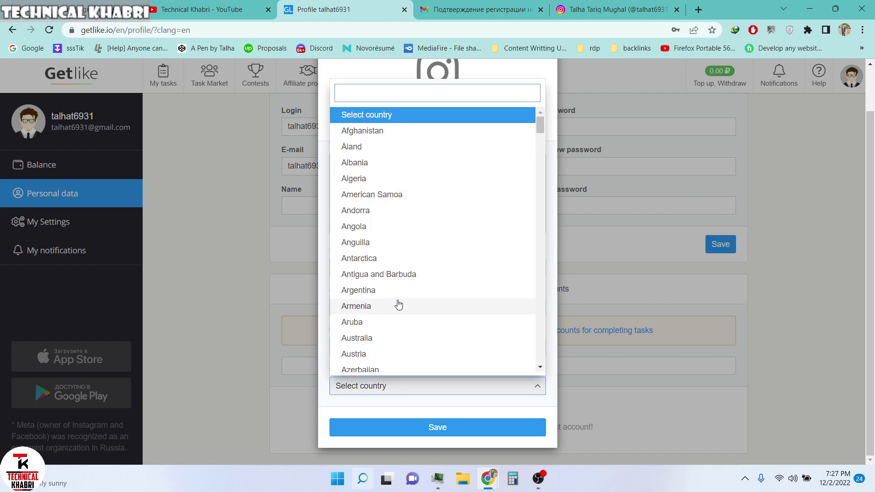
pyautogui.write('PAKI')
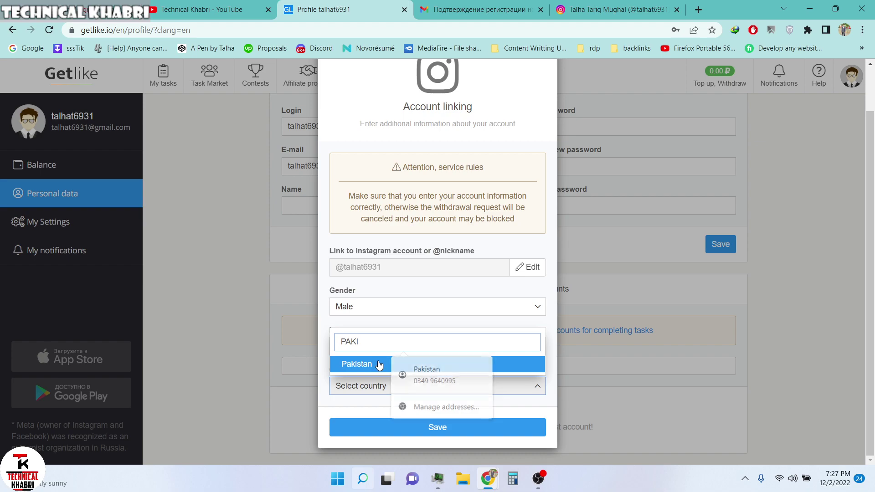
pyautogui.click(379, 365)
pyautogui.click(422, 427)
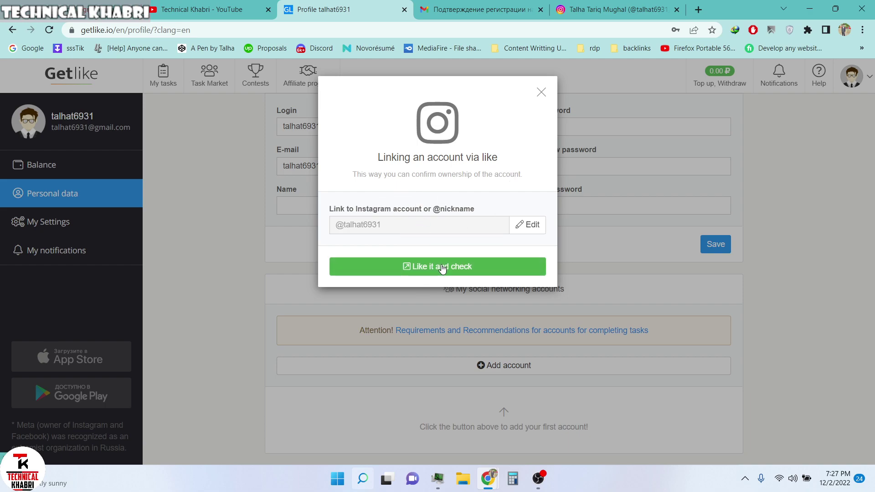
# - Open the verification post via 'Like it and check' and 'Like it', request the Check, and return to the post's tab
pyautogui.click(471, 269)
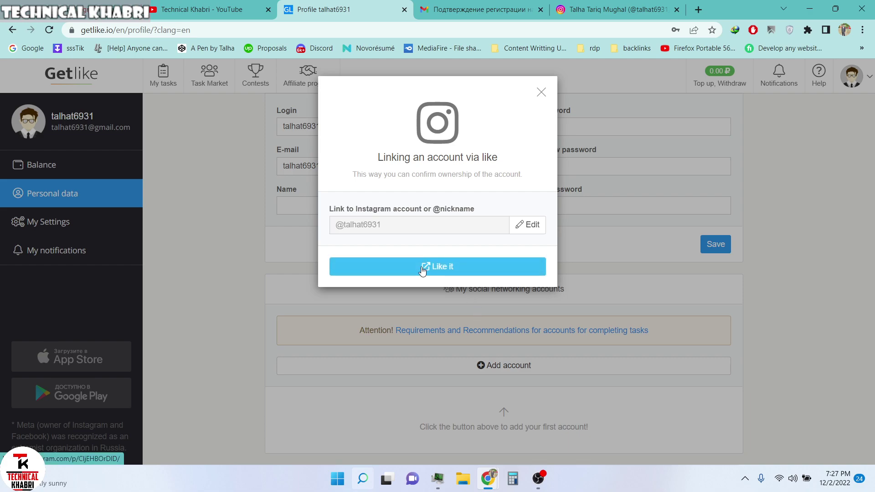
pyautogui.click(449, 272)
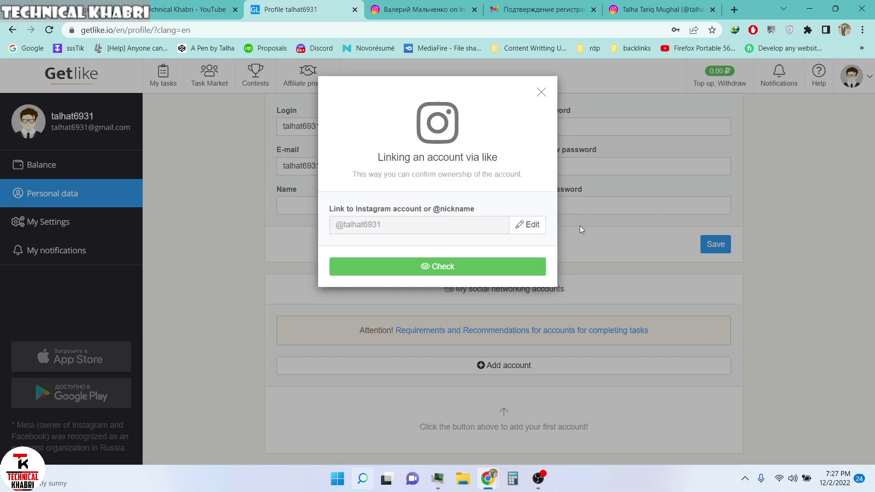
pyautogui.click(449, 263)
pyautogui.click(438, 269)
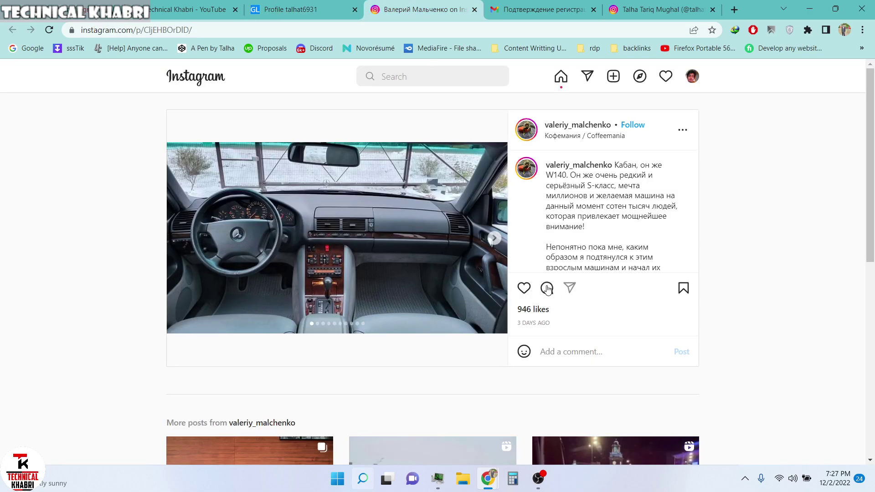
# - Like the car-interior post, raising its count from 946 to 947
pyautogui.click(524, 289)
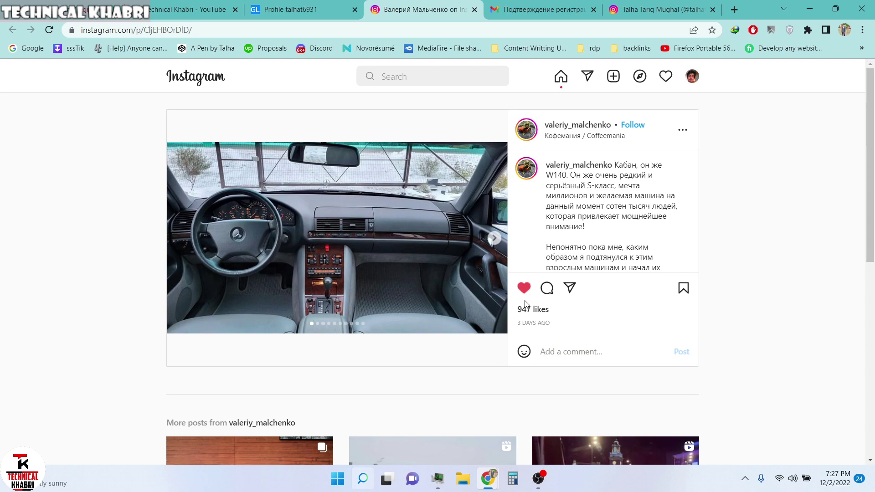